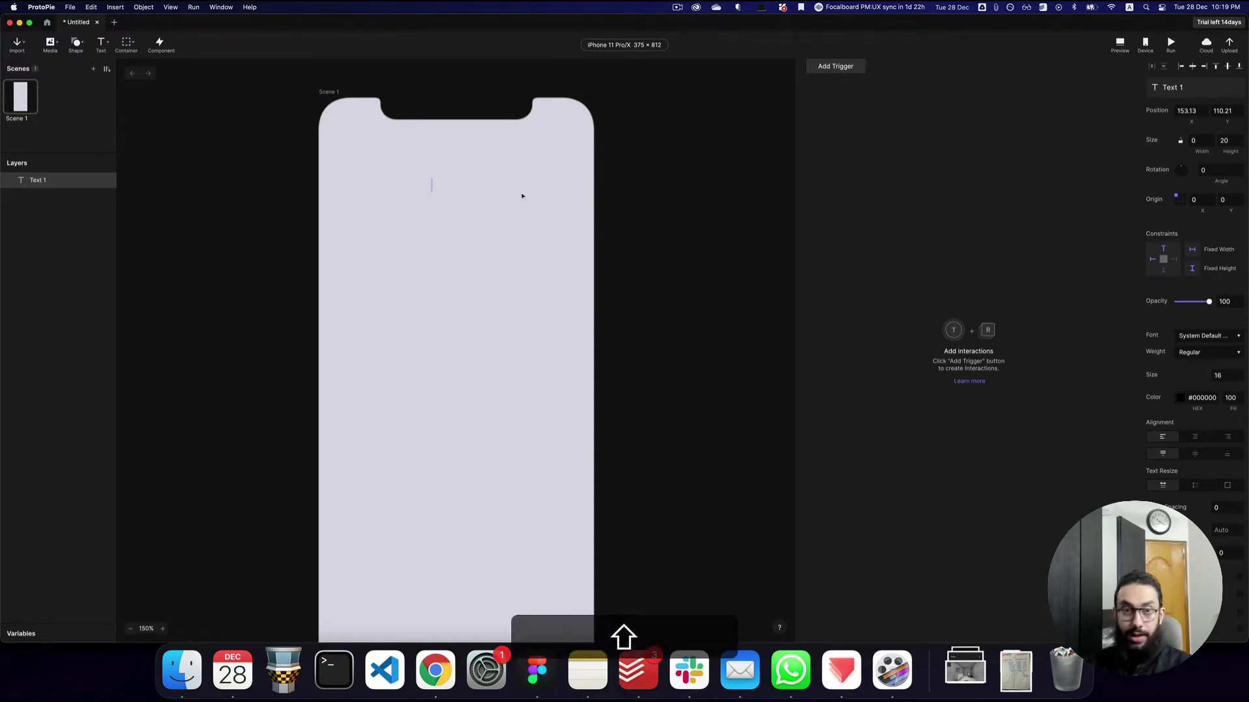
Type the heading 'Please change my size and 3d effect' and centre it horizontally
key("shift+BackSpace")
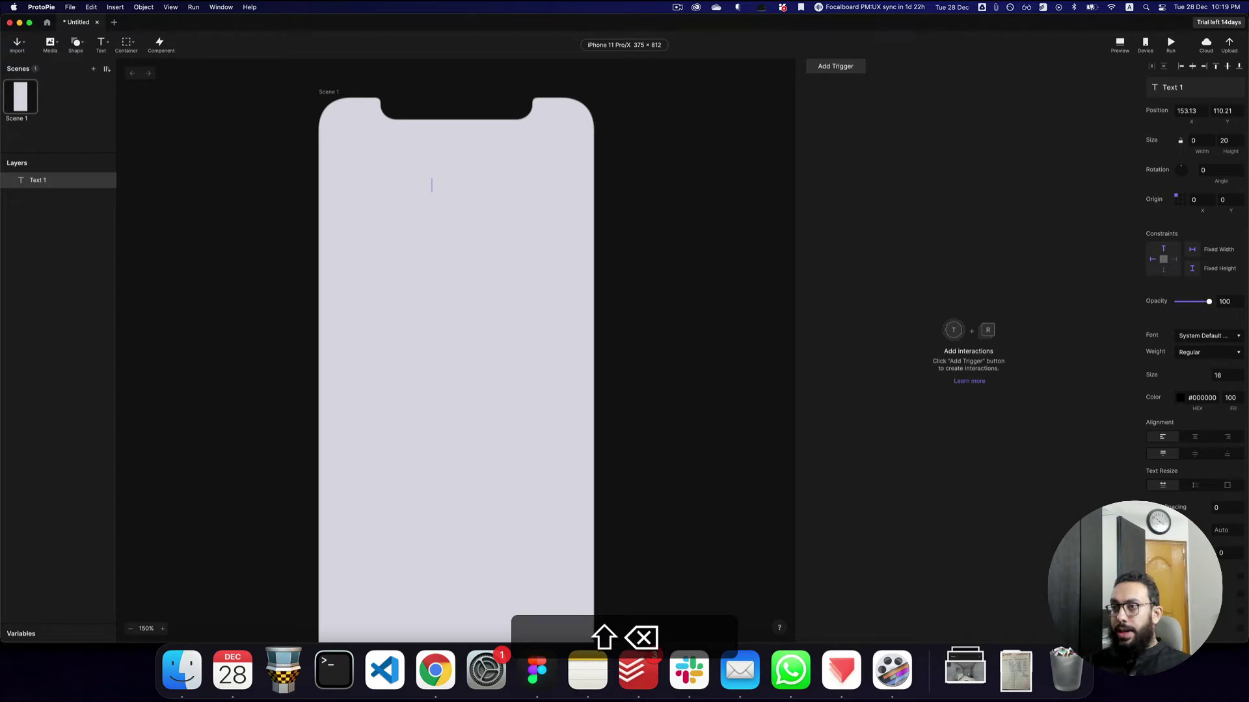
type("Please change my")
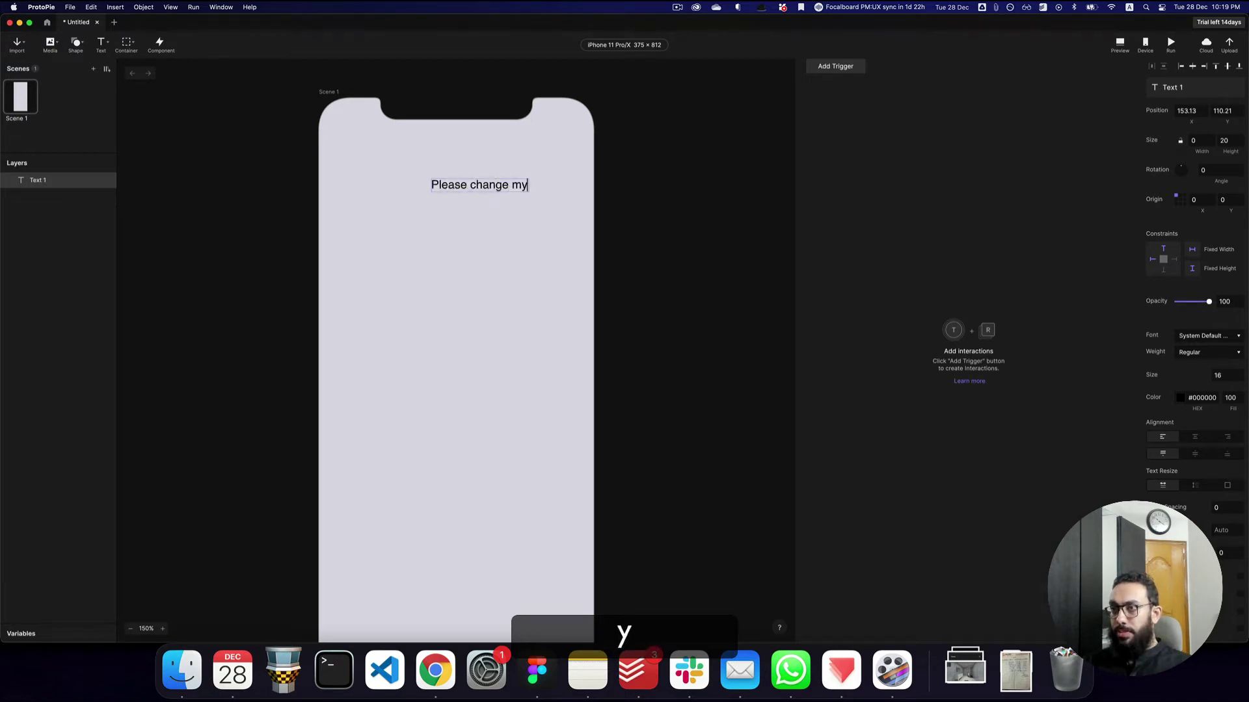
type(" size and ")
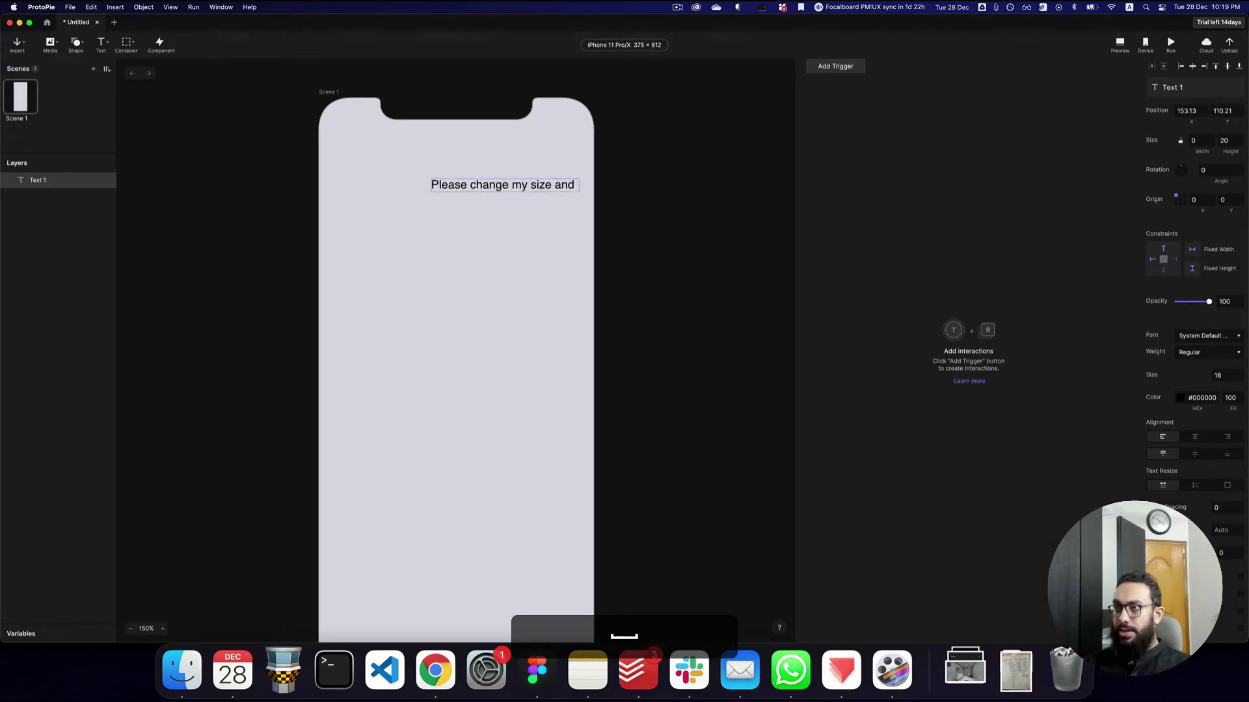
type("3d ")
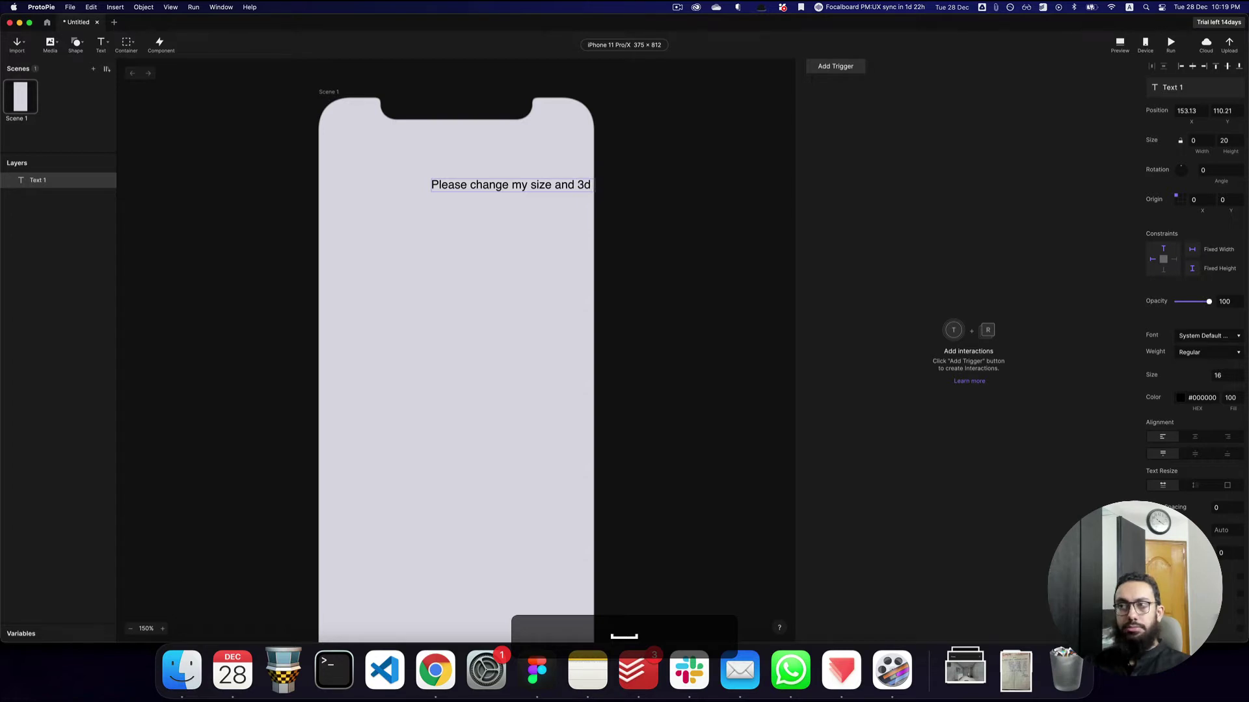
type("effect")
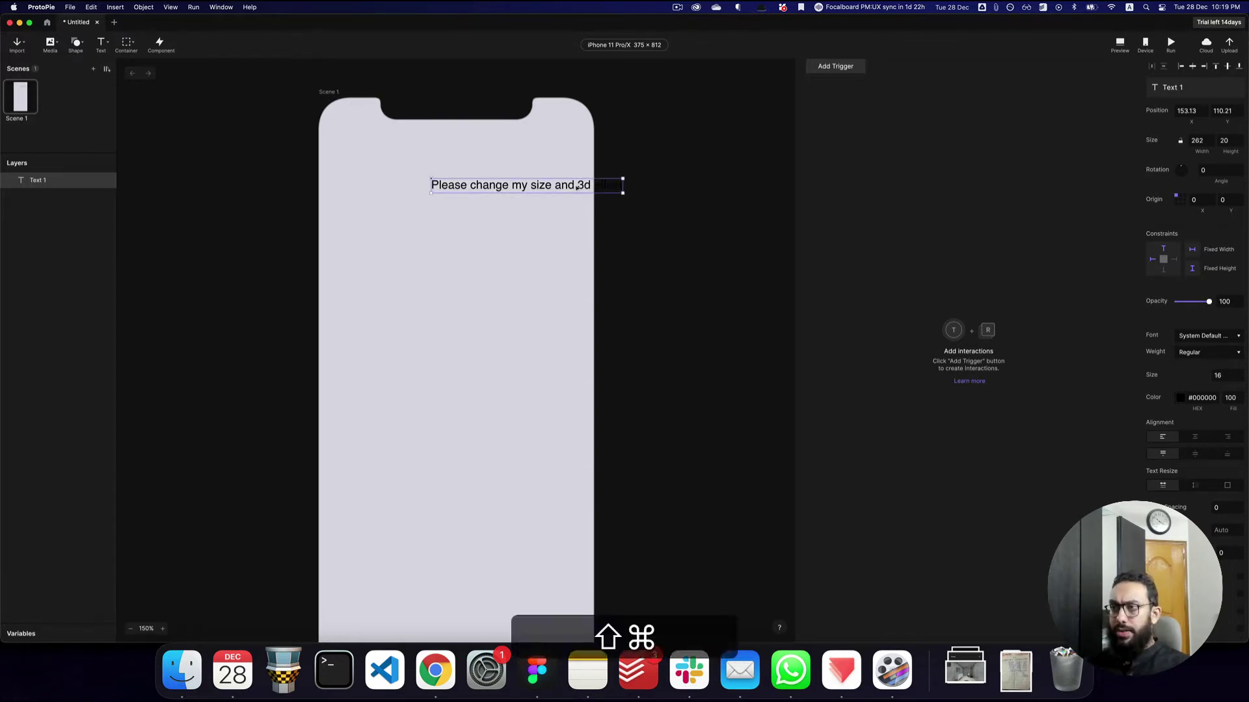
key("shift+ctrl+super+c")
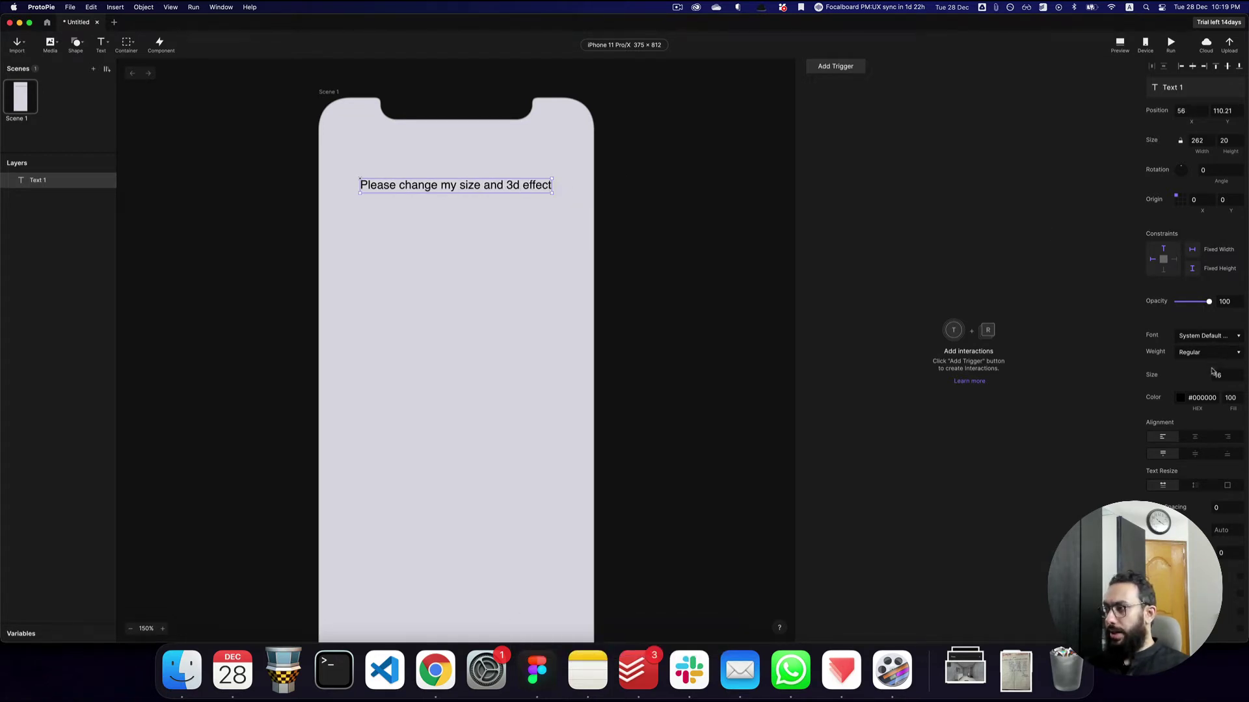
Set the heading's weight to Bold and re-centre it horizontally
key("super+b")
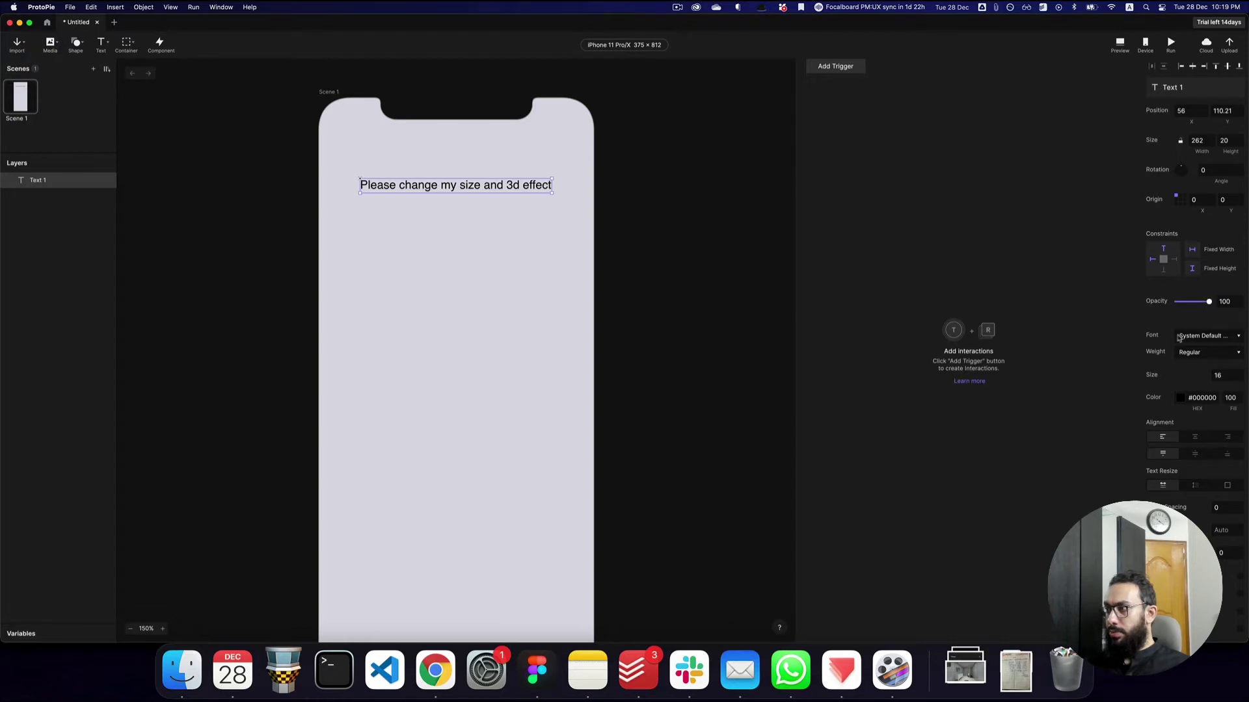
left_click(1191, 354)
left_click(1192, 359)
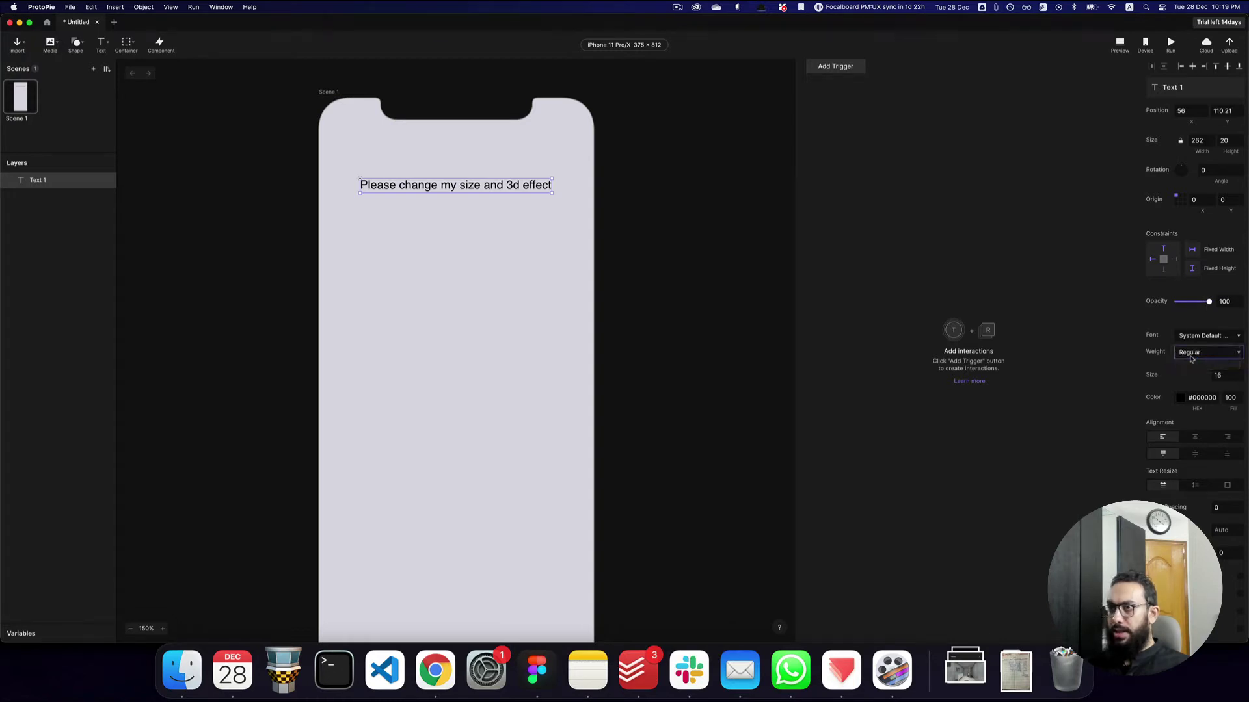
key("ctrl+super+c")
left_click(650, 235)
left_click(422, 184)
key("ctrl+super+c")
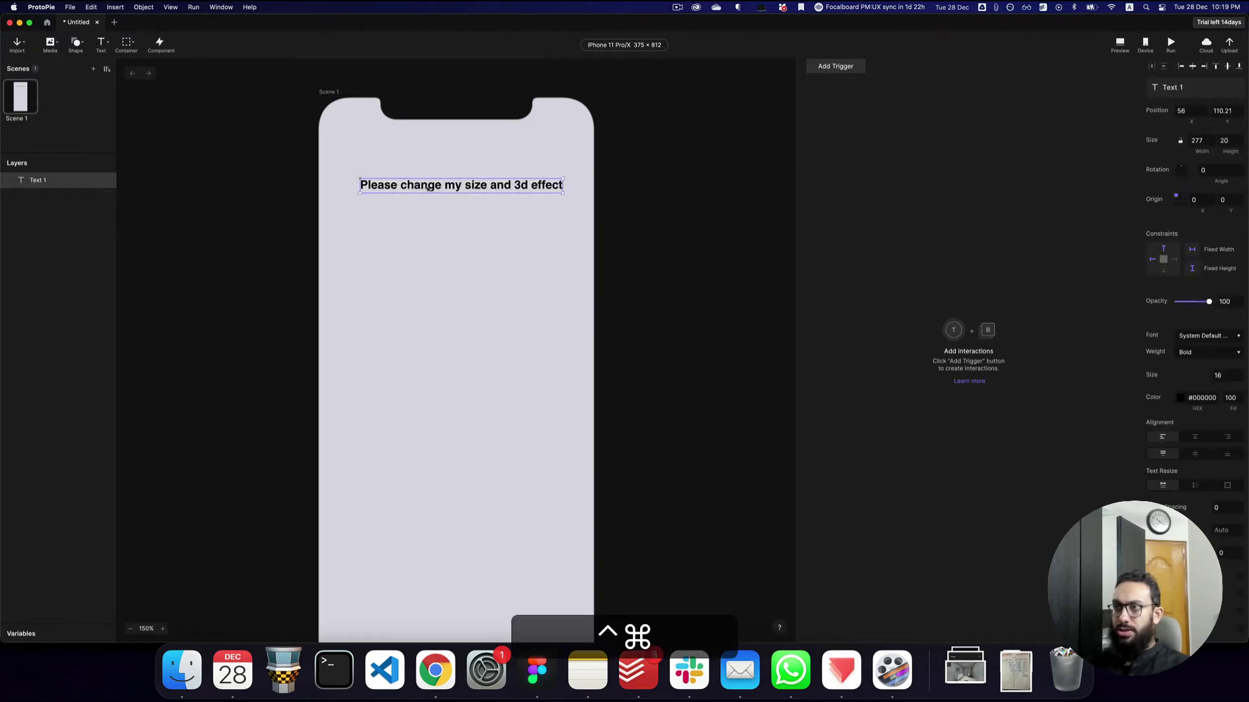
Draw a rectangle below the heading and name its layer Shape
key("Escape")
scroll(552, 251, "down", 2)
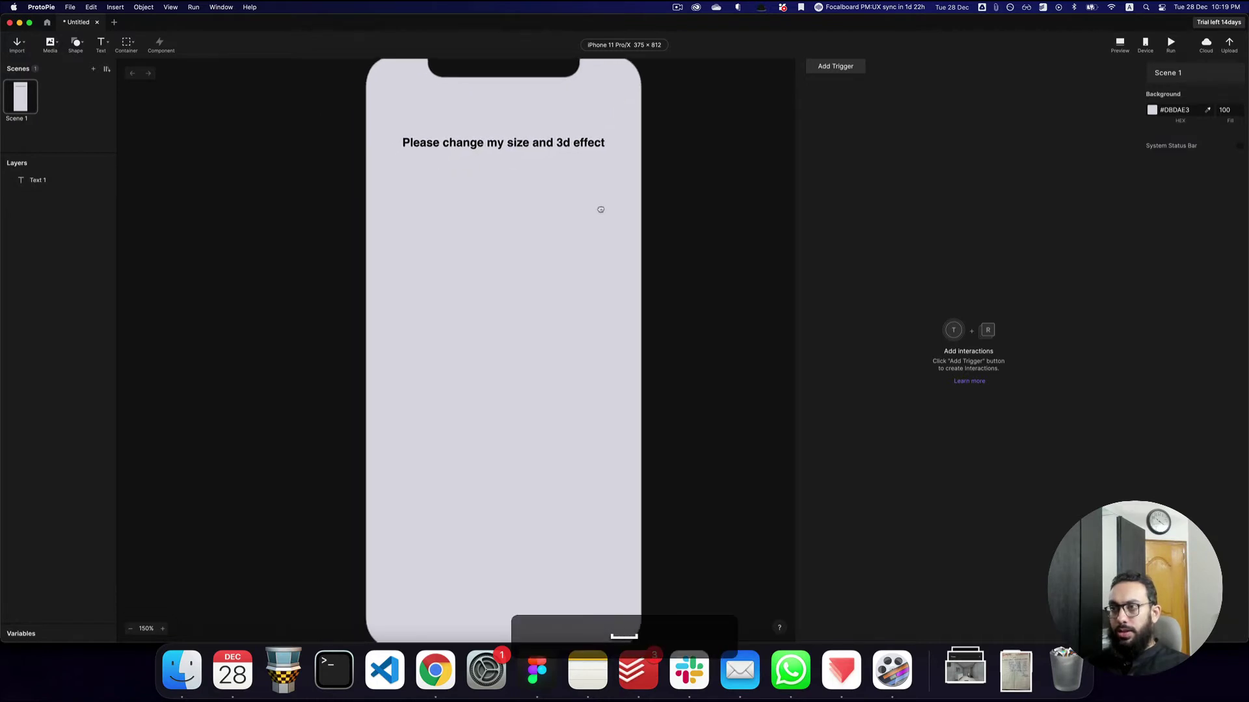
key("r")
left_click_drag(516, 293, 444, 228)
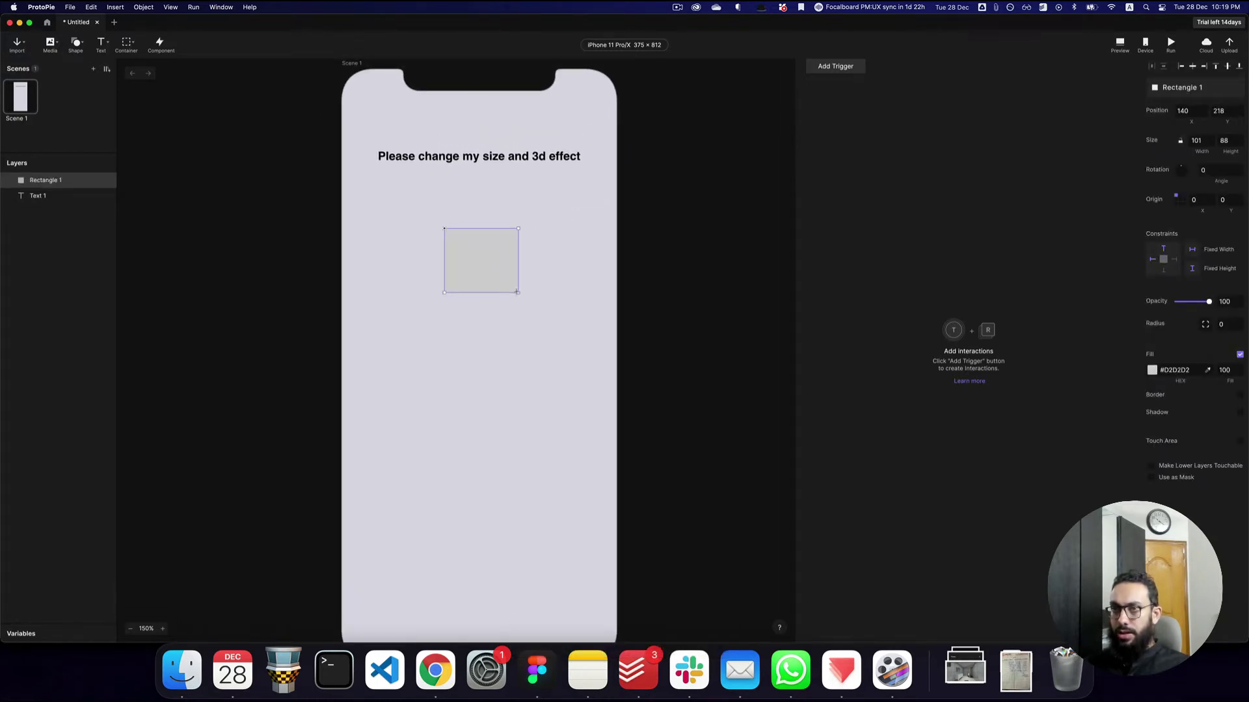
key("super+r")
type("Shape")
key("Return")
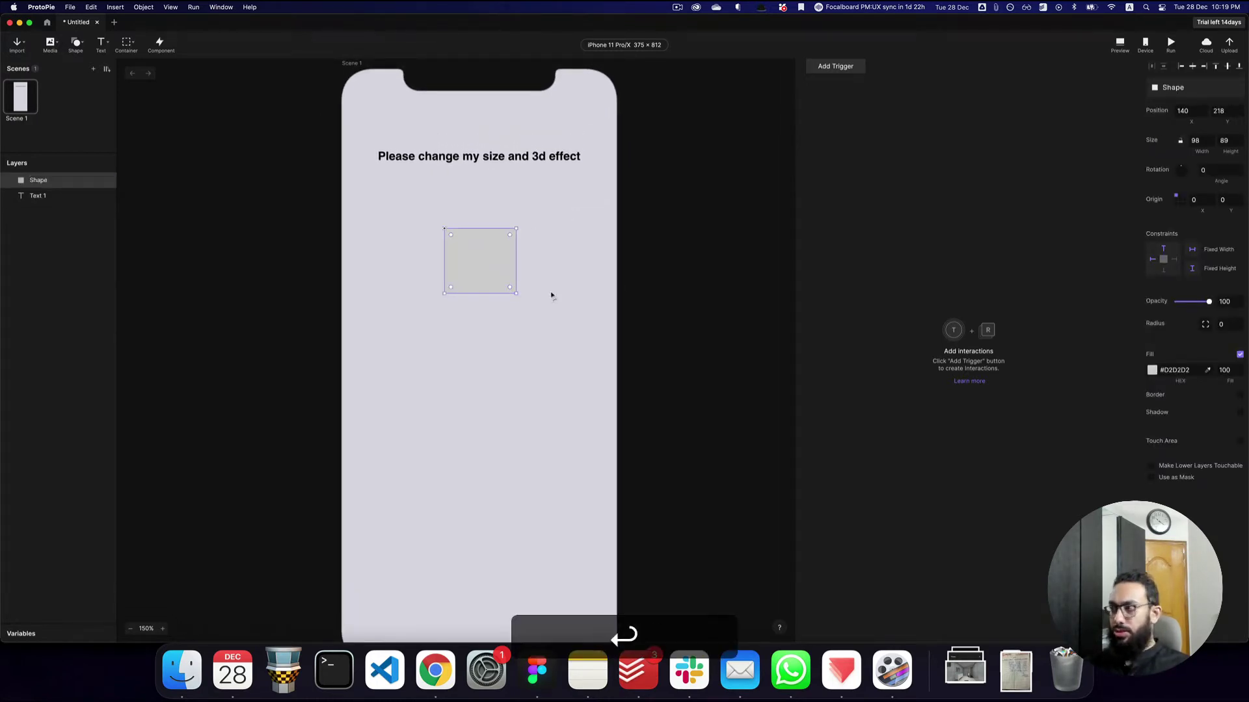
Resize Shape to 100×100 and move it down to the screen's centre line
left_click(1196, 137)
key("super+a")
type("100")
key("Tab")
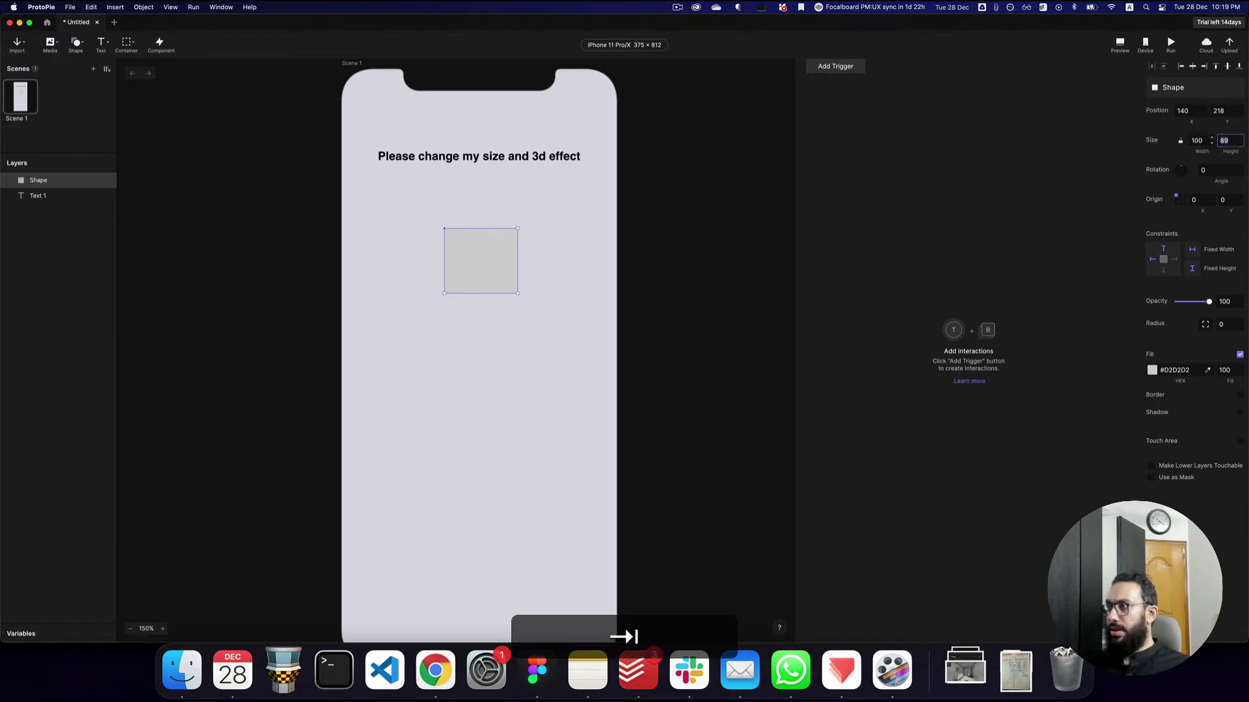
type("100")
key("Return")
mouse_move(477, 264)
left_mouse_down()
mouse_move(463, 286)
mouse_move(474, 282)
left_mouse_up()
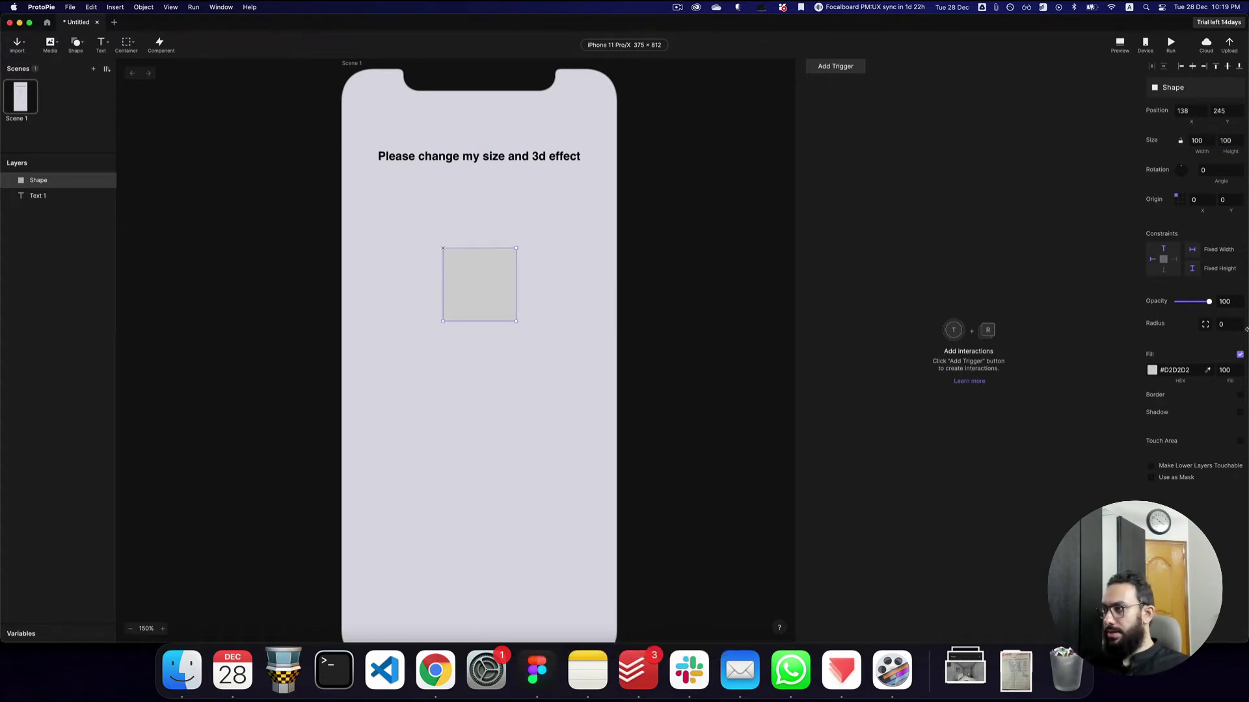
Give the square a bright blue fill (#3657FB) and reselect it
left_click(1152, 369)
left_click_drag(1087, 332, 1084, 290)
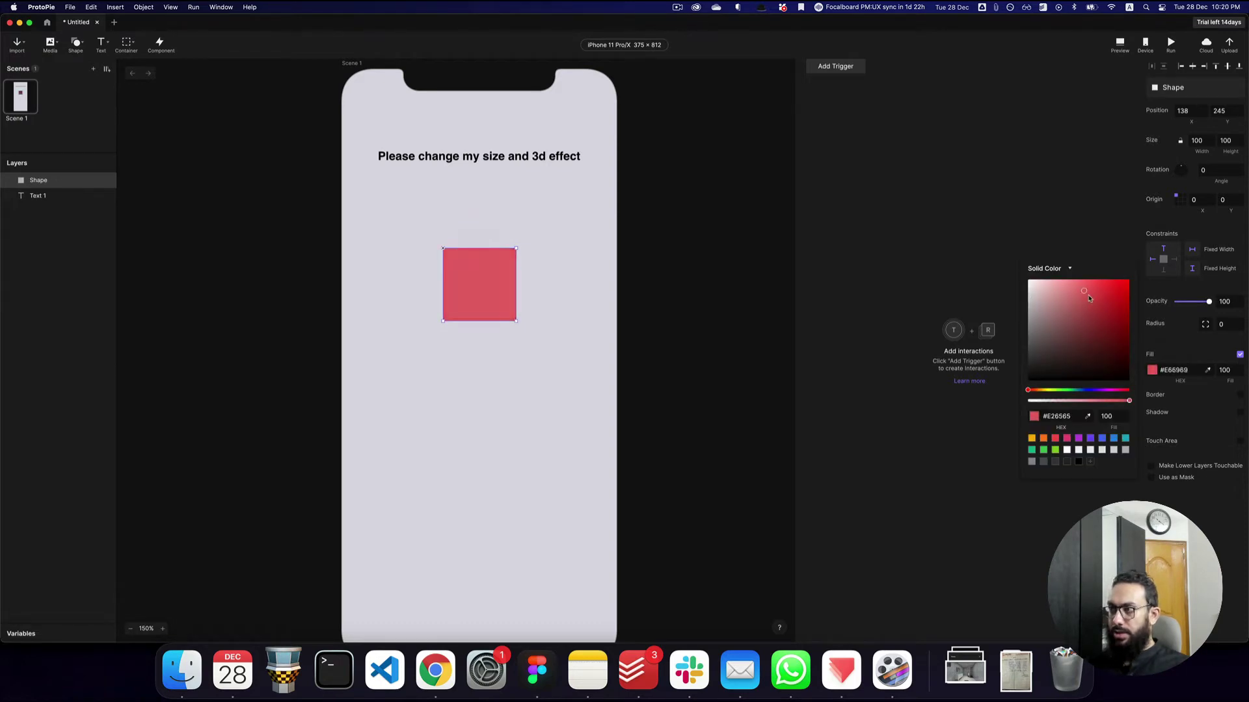
left_click(1094, 389)
left_click_drag(1099, 374, 1108, 283)
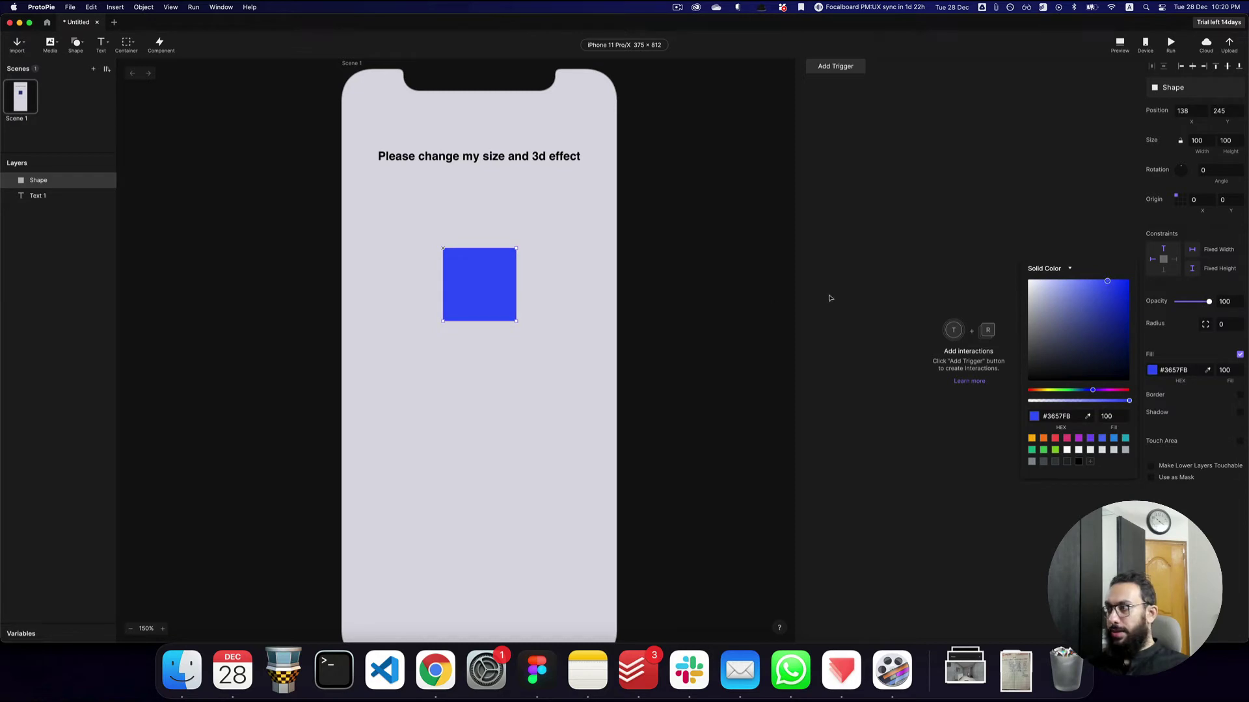
key("cmd+a")
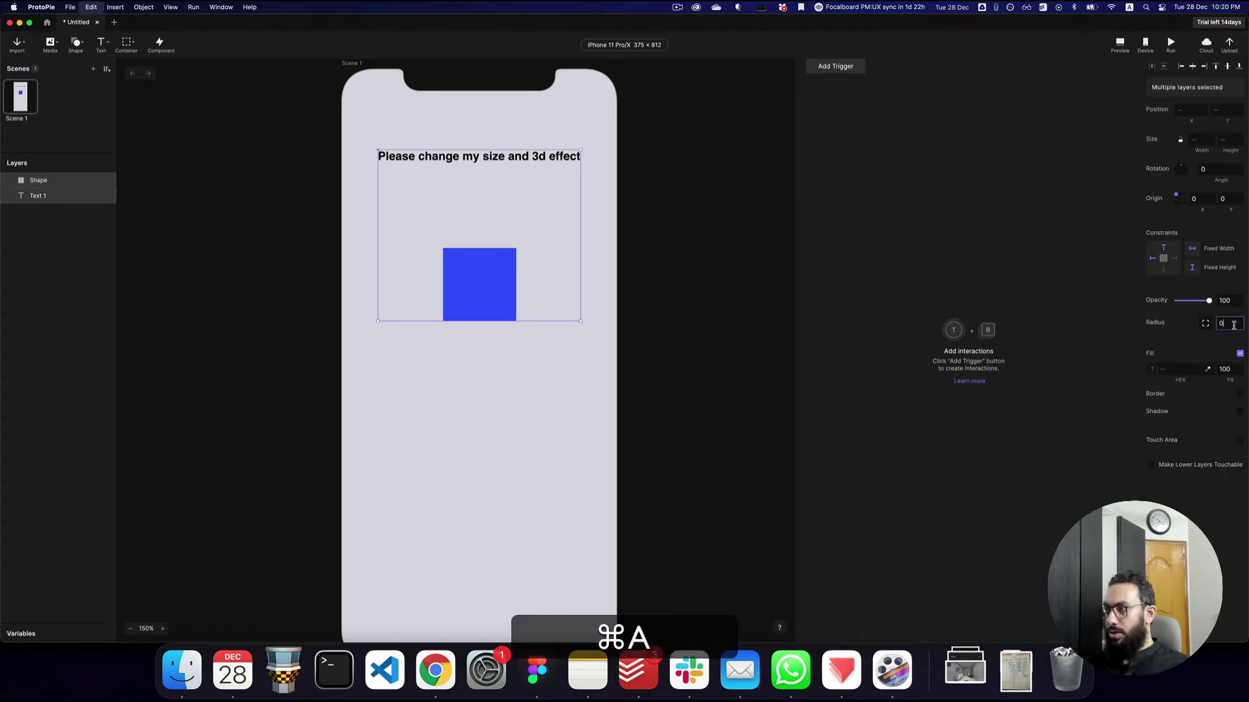
left_click(642, 337)
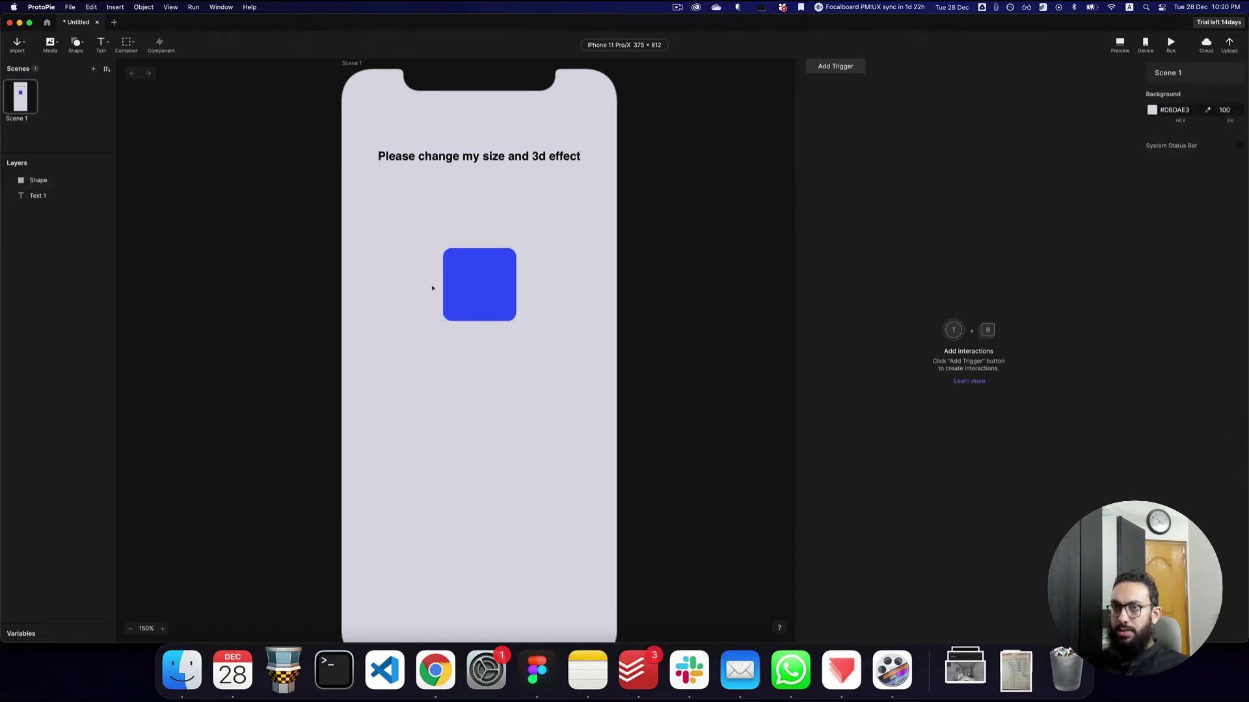
left_click(460, 288)
scroll(467, 298, "down", 3)
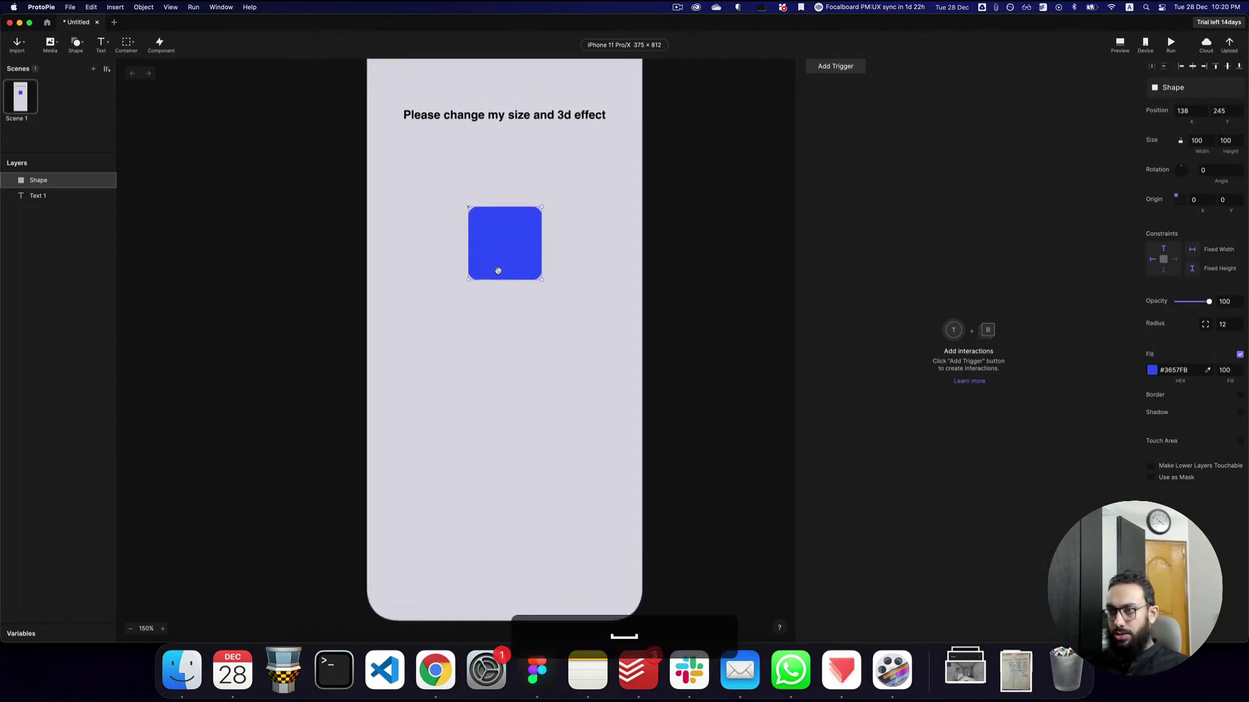
Draw a long thin white bar across the lower part of the screen
key("r")
mouse_move(418, 409)
left_mouse_down()
mouse_move(543, 429)
mouse_move(607, 418)
mouse_move(565, 451)
left_mouse_up()
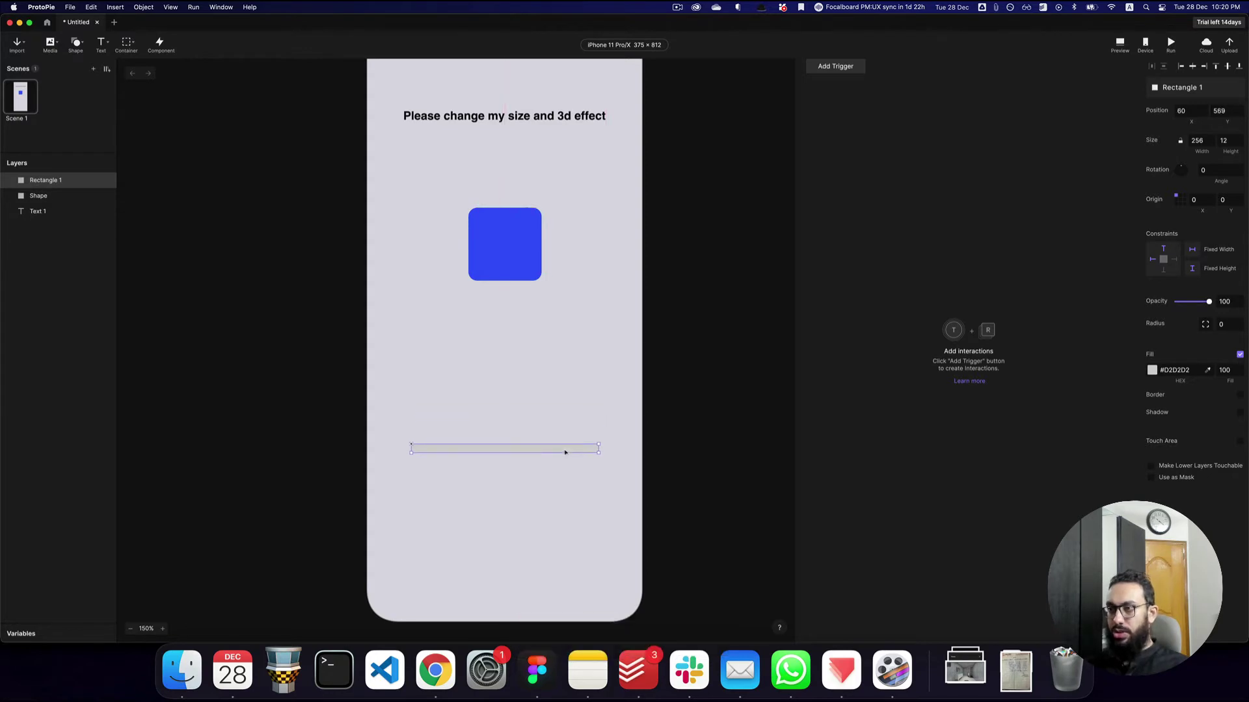
left_click(1151, 370)
left_click(1029, 281)
left_click(824, 317)
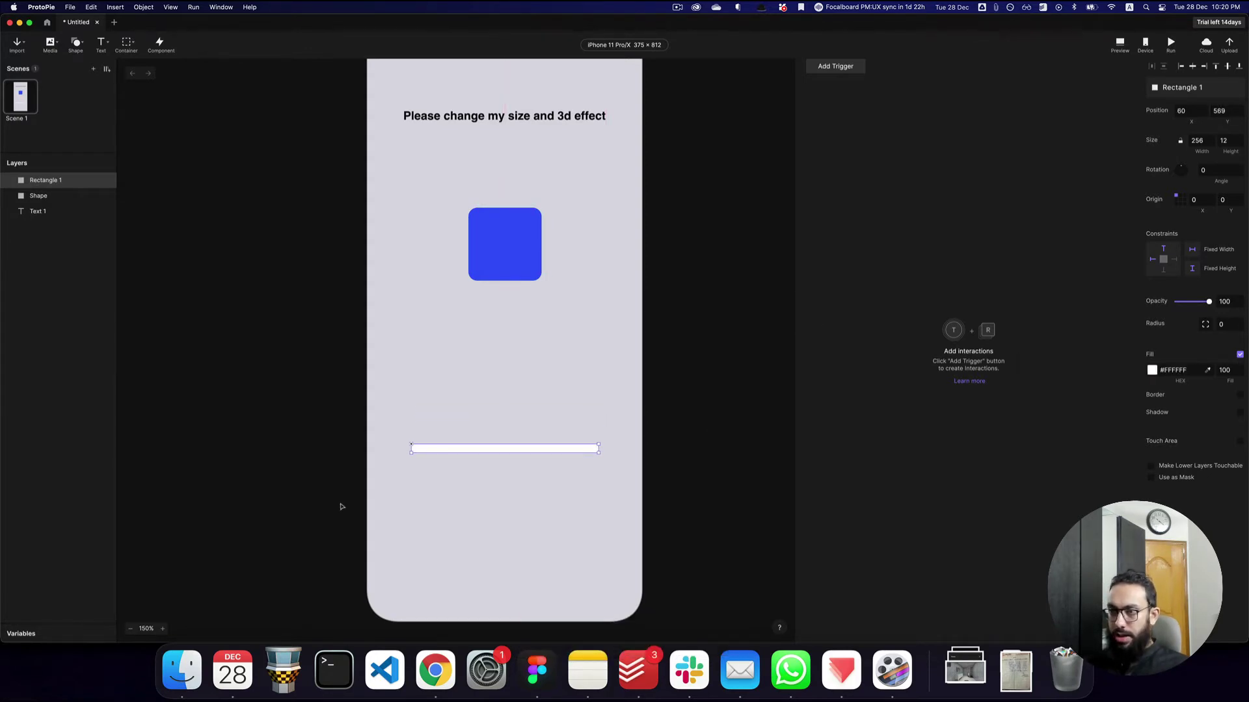
scroll(412, 447, "up", 10)
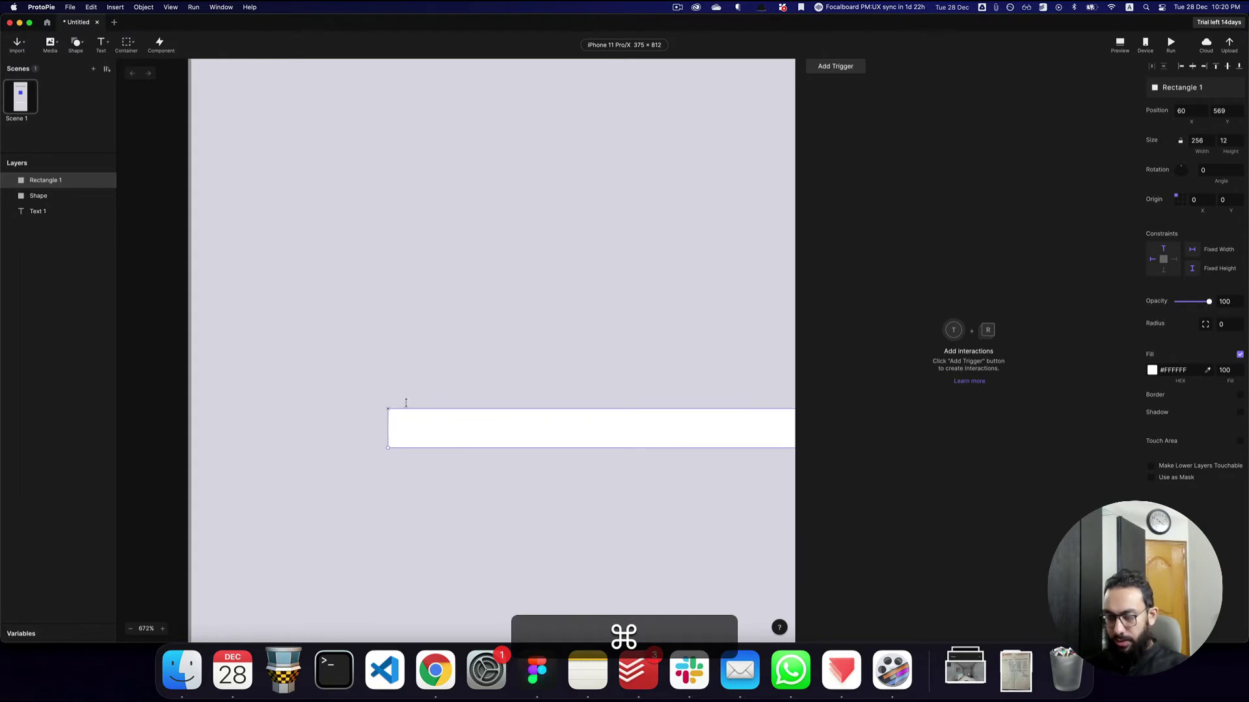
Draw a circle at the bar's left end and round the bar with corner radius 555
key("o")
mouse_move(397, 392)
left_mouse_down()
mouse_move(455, 468)
mouse_move(432, 441)
left_mouse_up()
key("v")
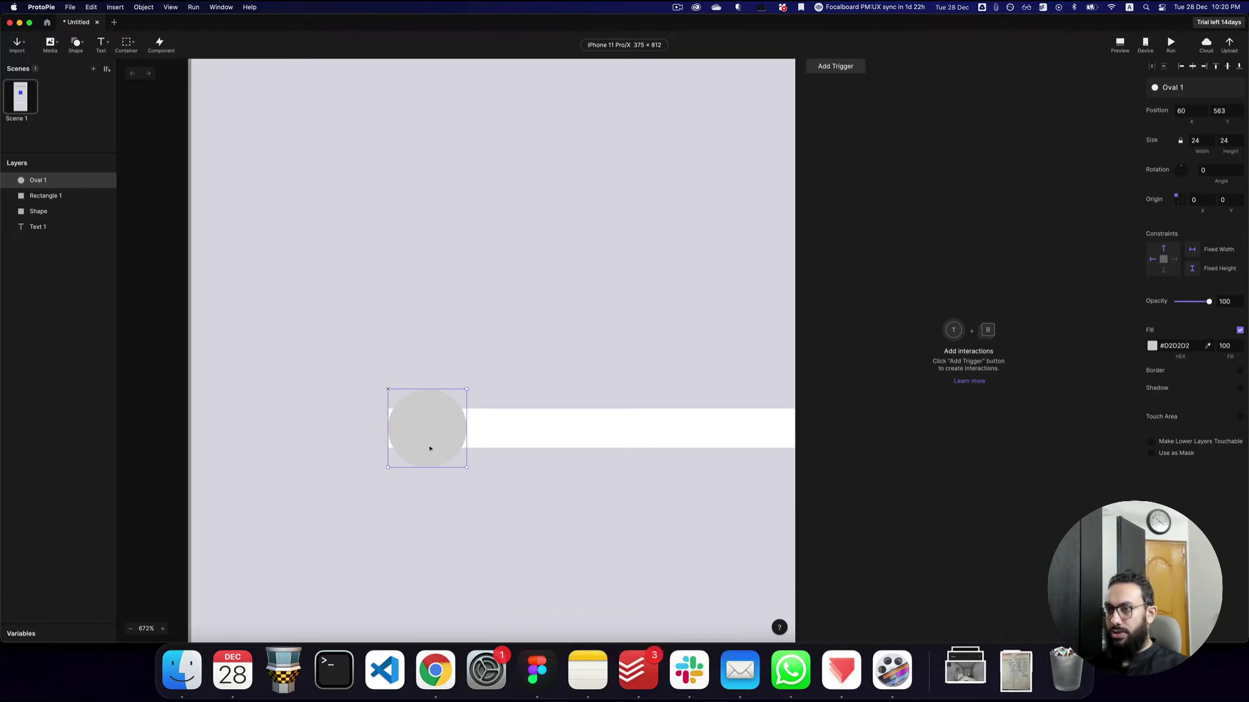
left_click(507, 438)
left_click(1229, 323)
type("5")
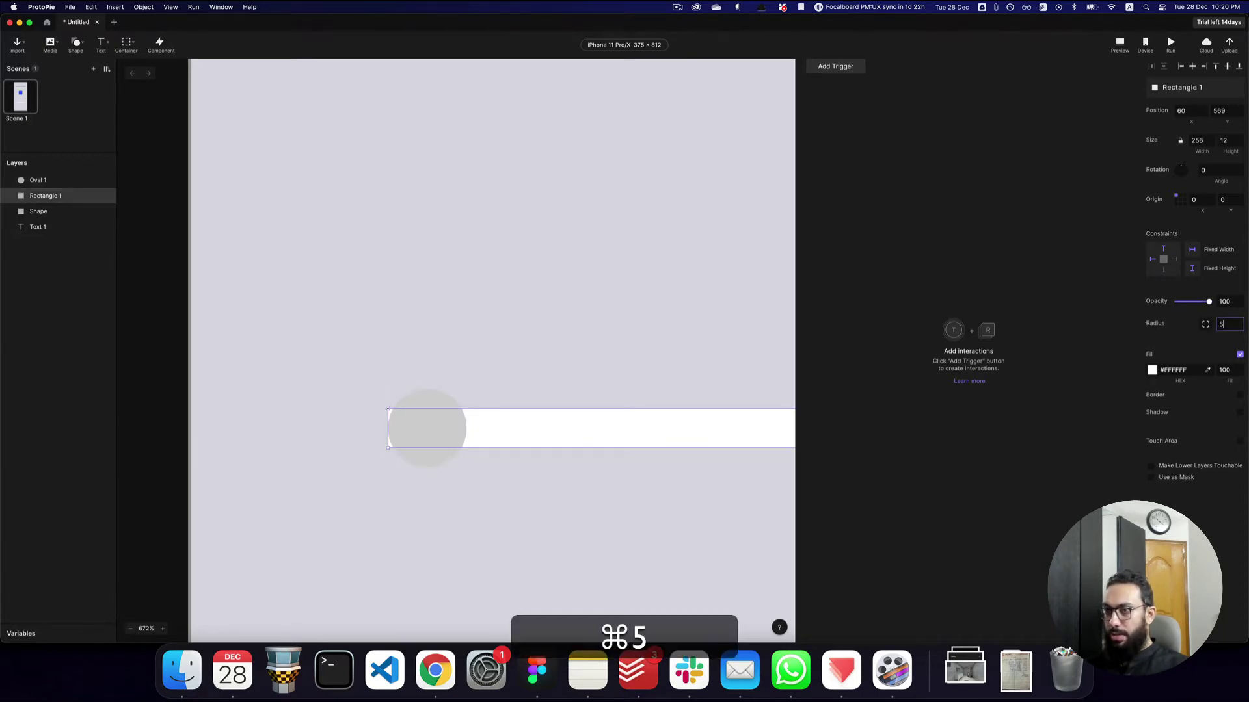
type("55")
key("Tab")
Fill the circle knob red (#EC4D4D)
left_click(431, 426, "super")
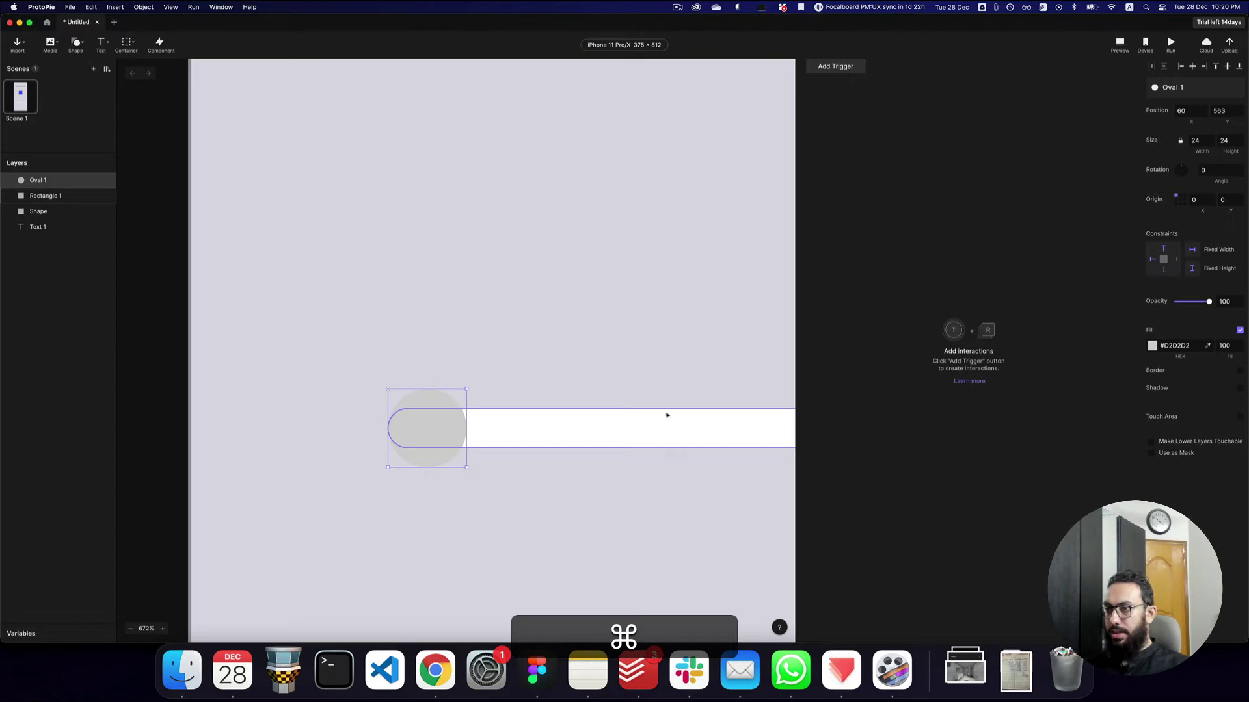
left_click(1149, 349)
left_click_drag(1093, 346, 1097, 263)
left_click(834, 306)
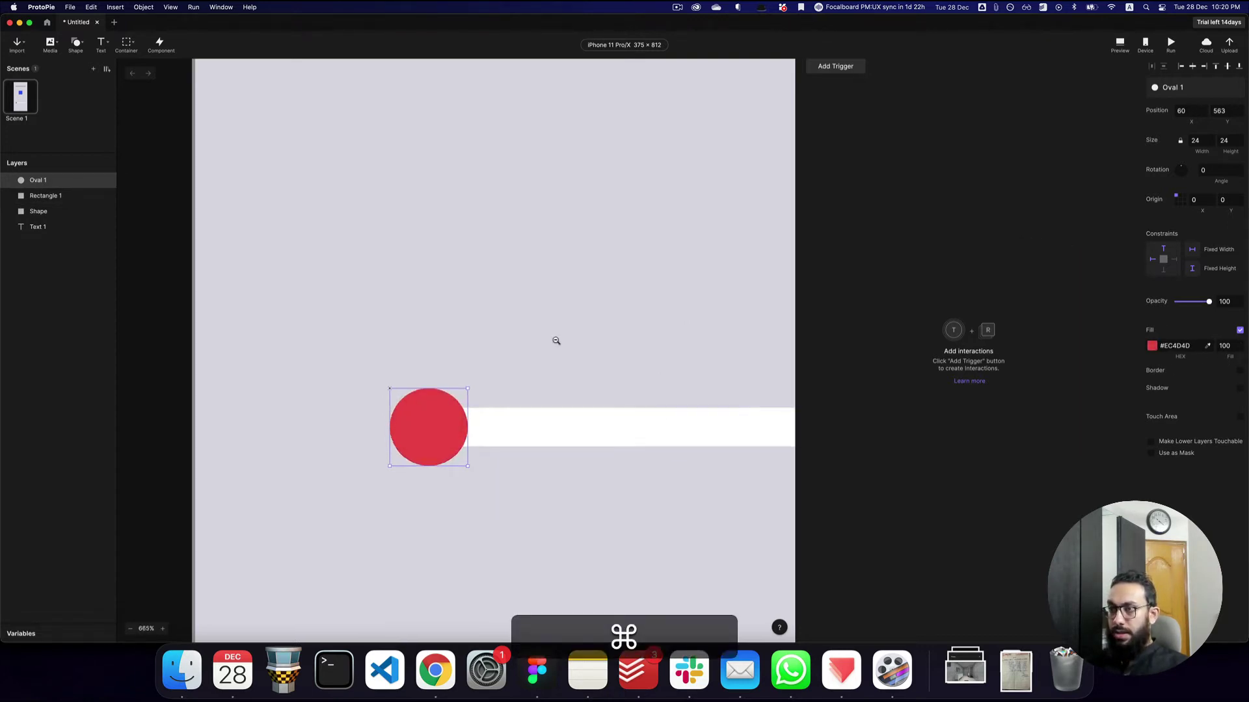
scroll(555, 339, "down", 10)
scroll(555, 339, "up", 3)
Rename the circle layer KNob, deselect it and pan to show the title
key("super+r")
type("KNob")
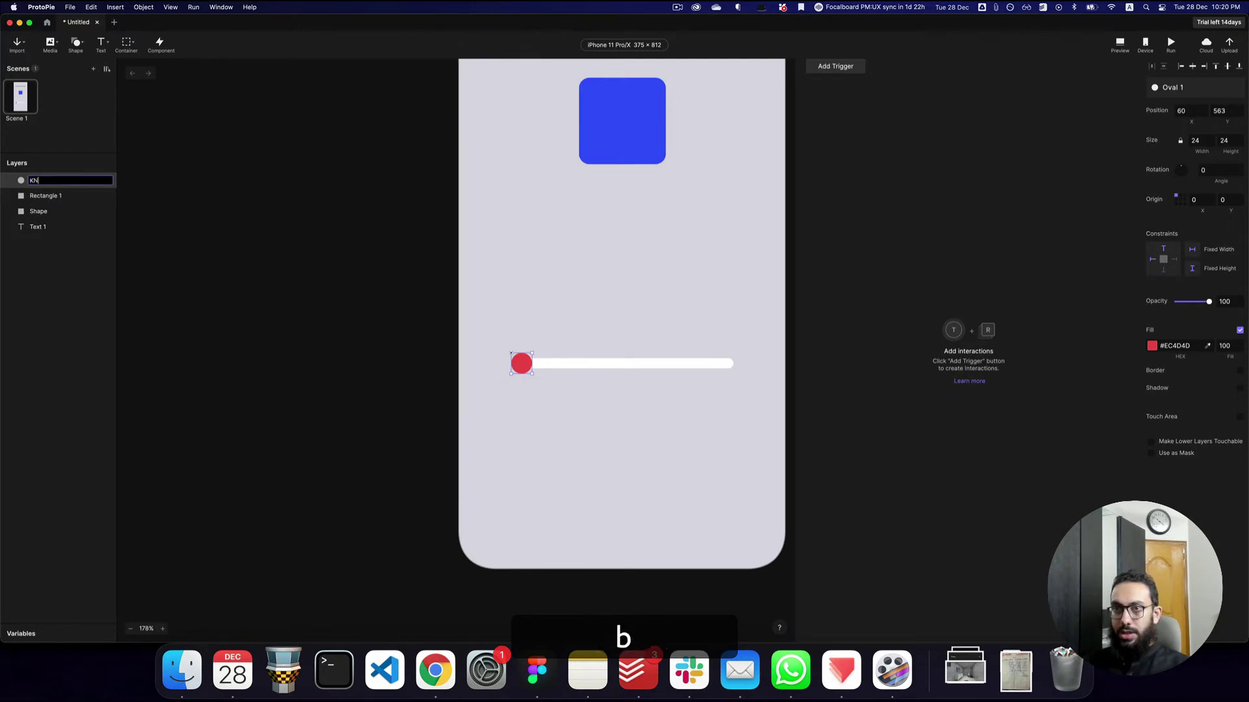
key("Return")
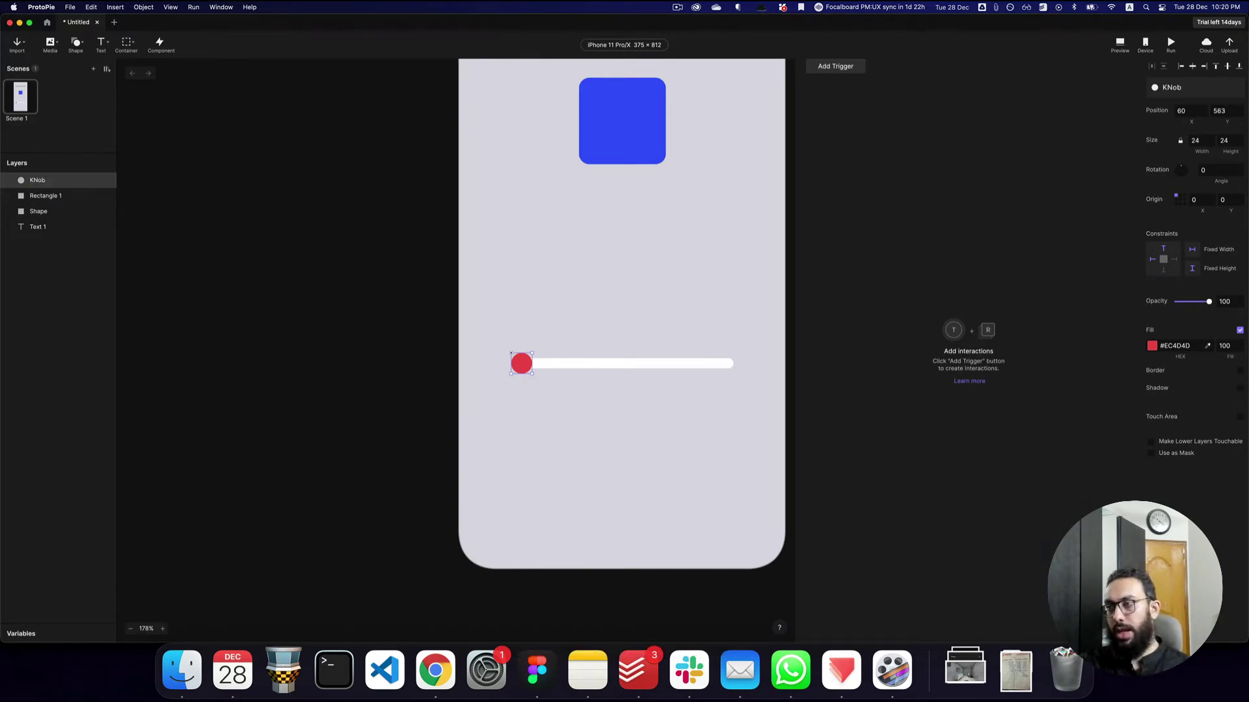
key("Escape")
left_click_drag(681, 329, 497, 459)
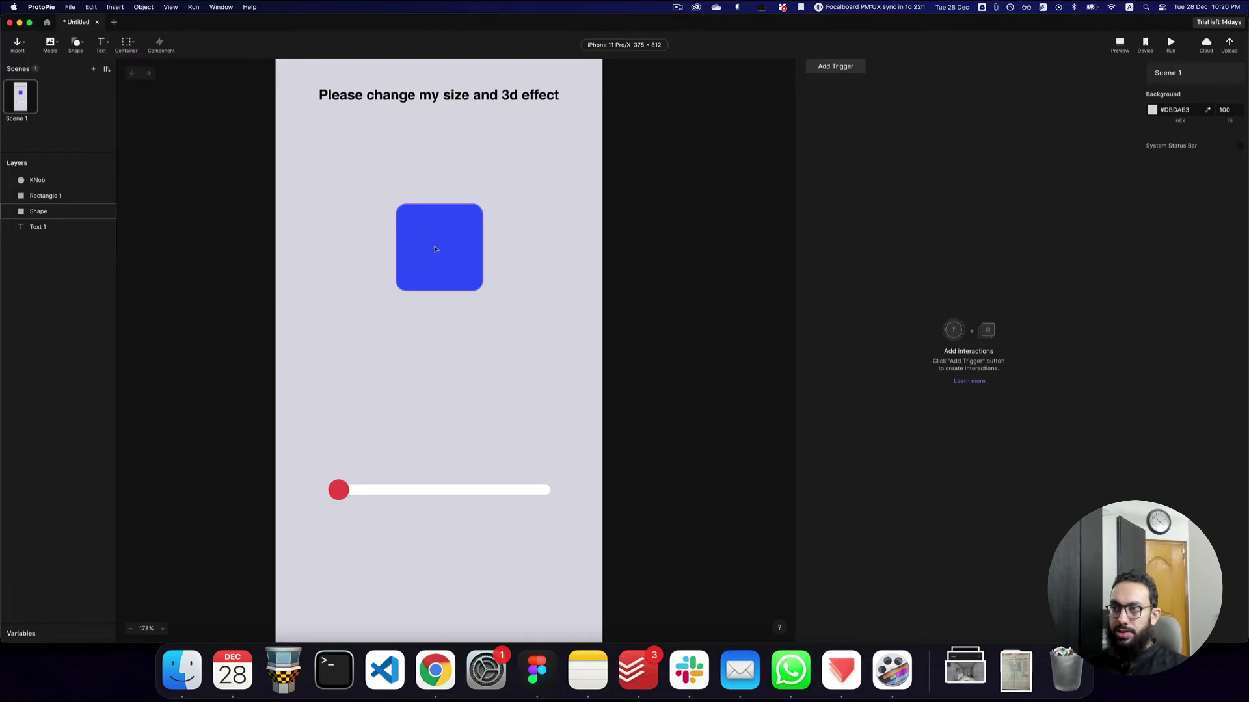
Group the red knob and the white track together
left_click(399, 288)
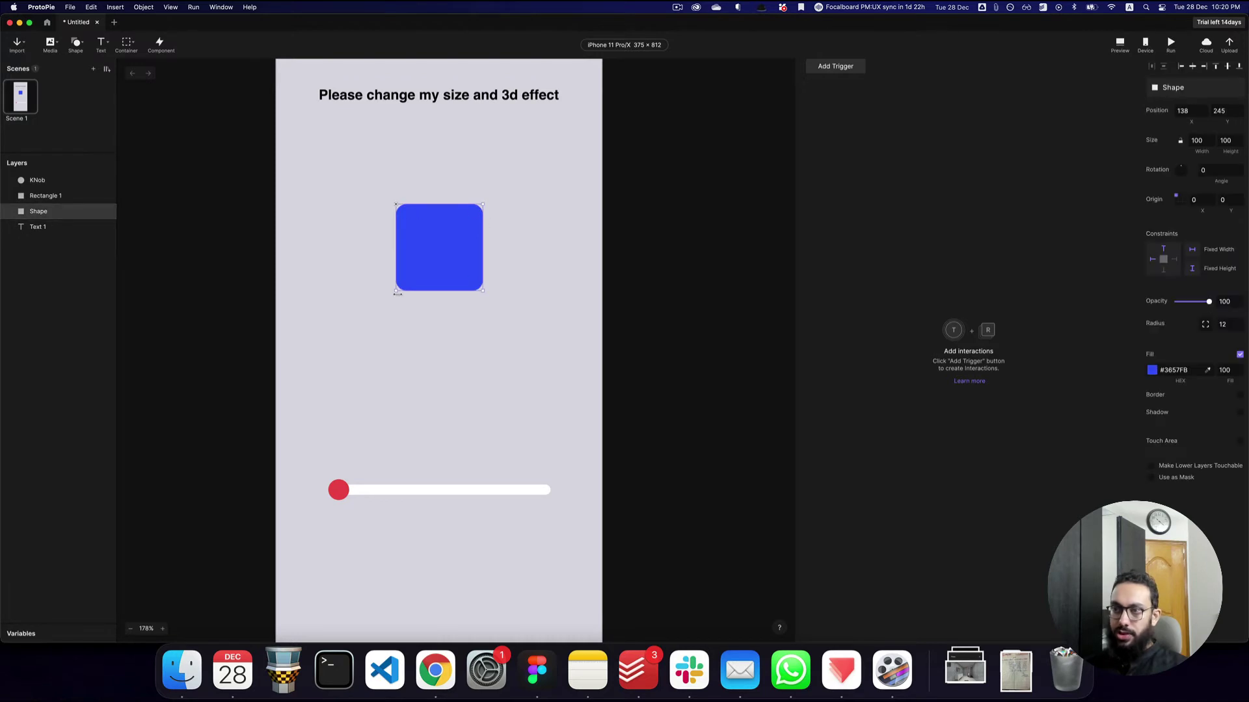
left_click(341, 491)
left_click(364, 491, "shift")
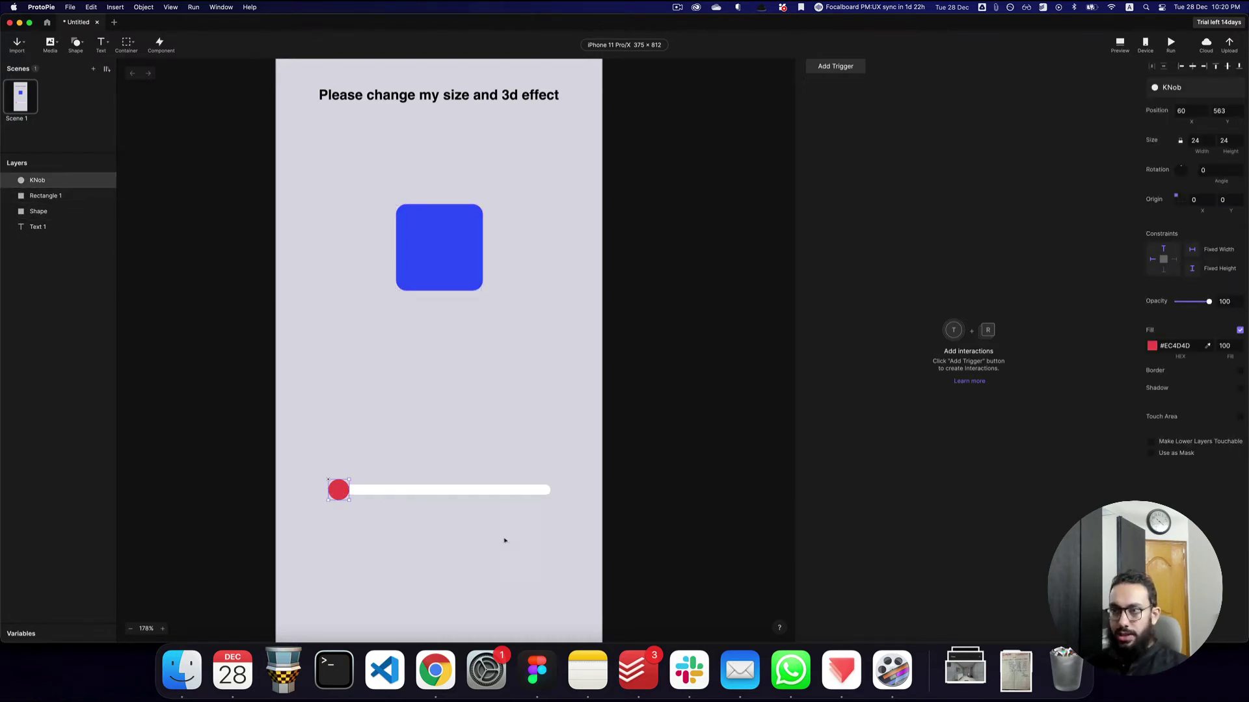
key("cmd+g")
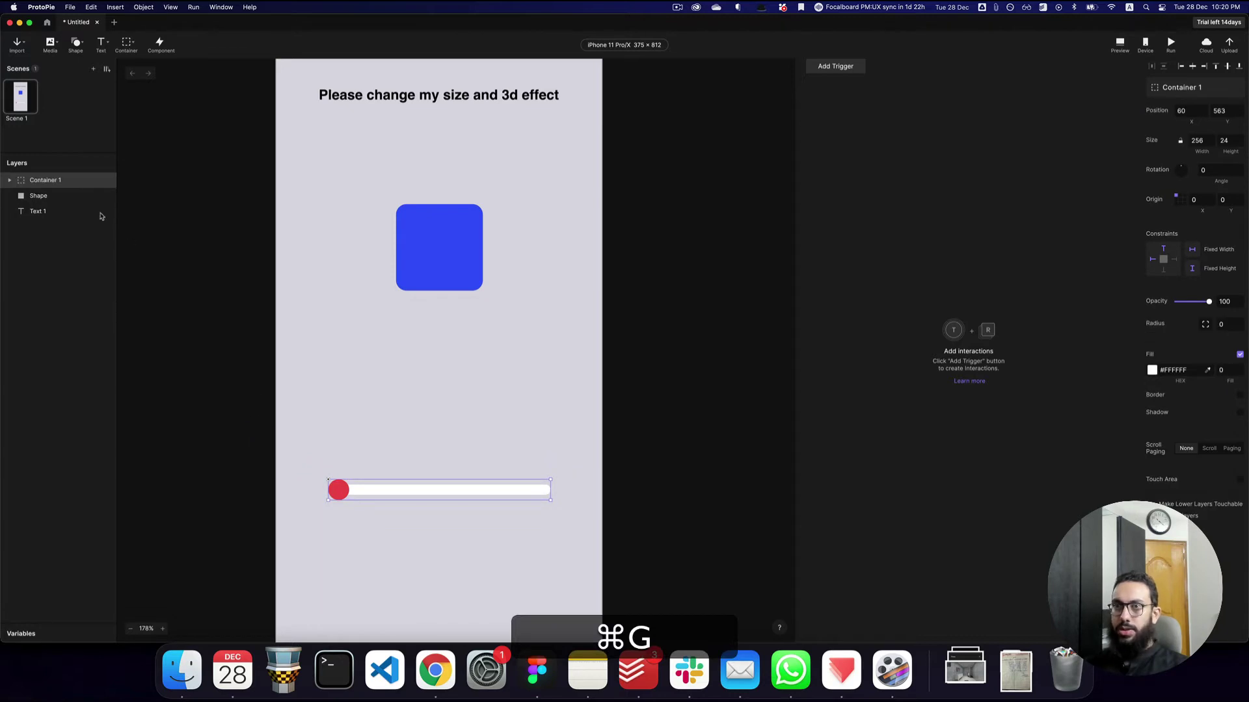
Name the new group Drag Container
double_click(59, 179)
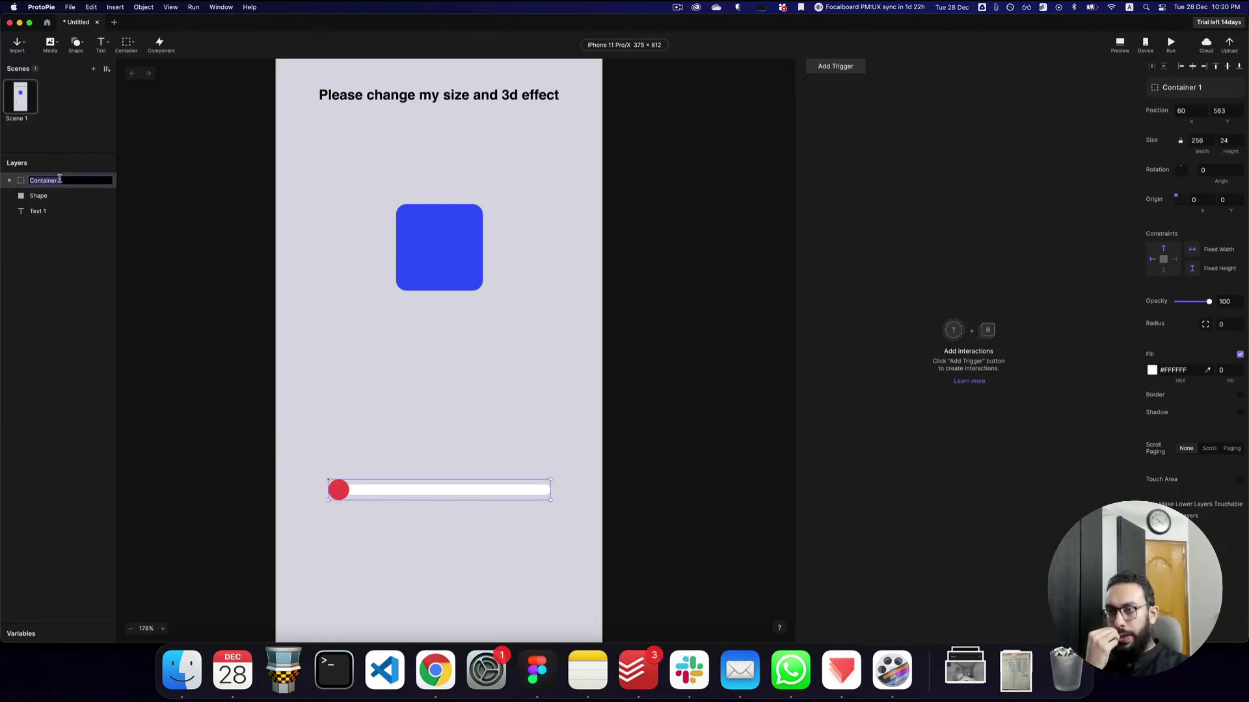
type("D")
key("BackSpace")
type("R")
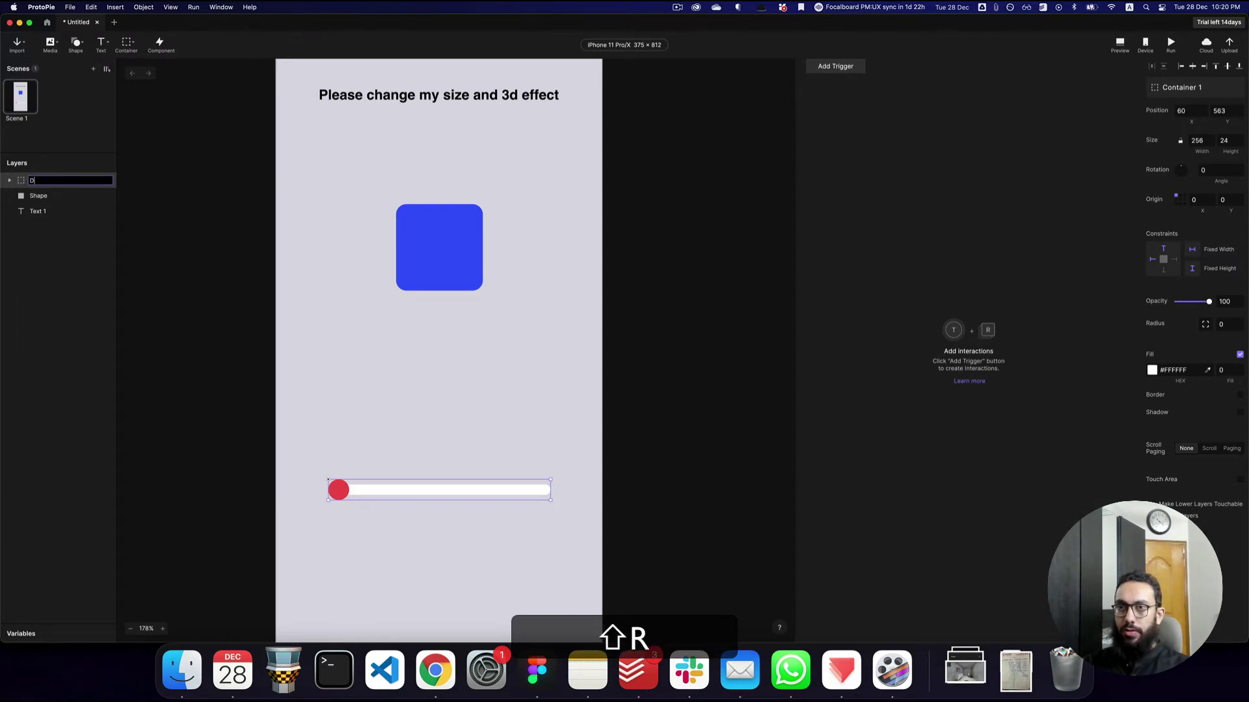
type("rag Control")
key("Return")
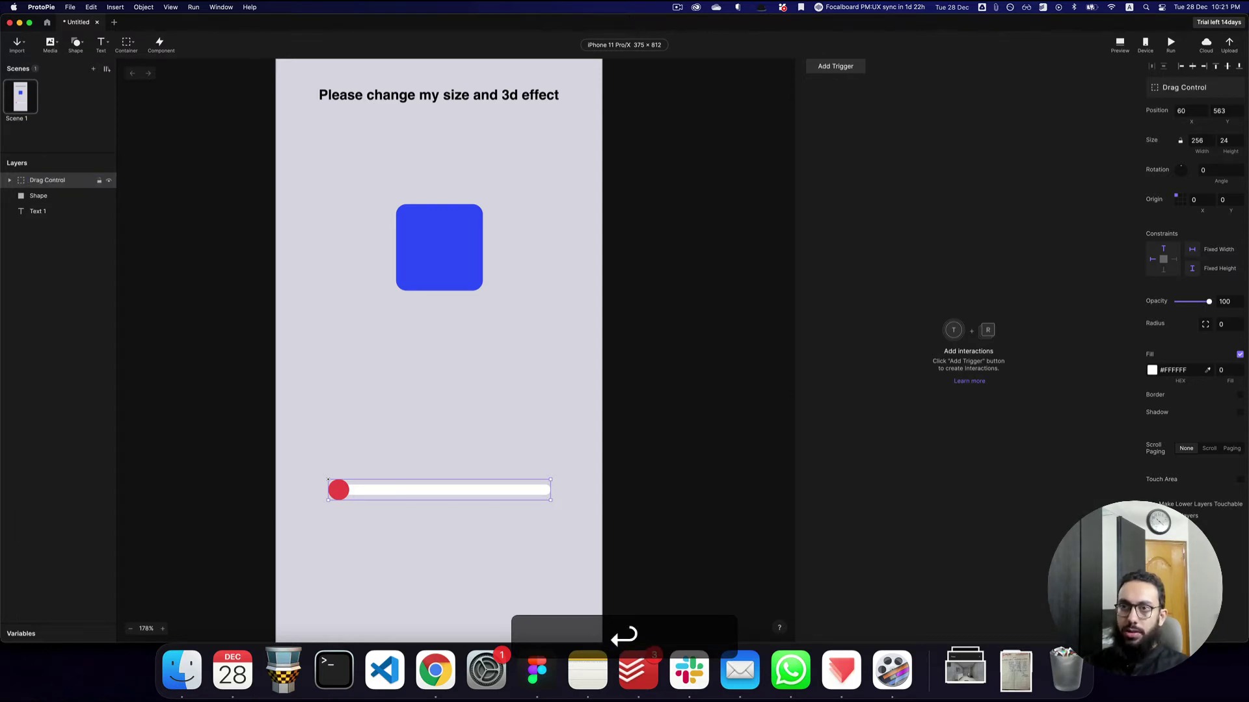
double_click(60, 180)
type("Container")
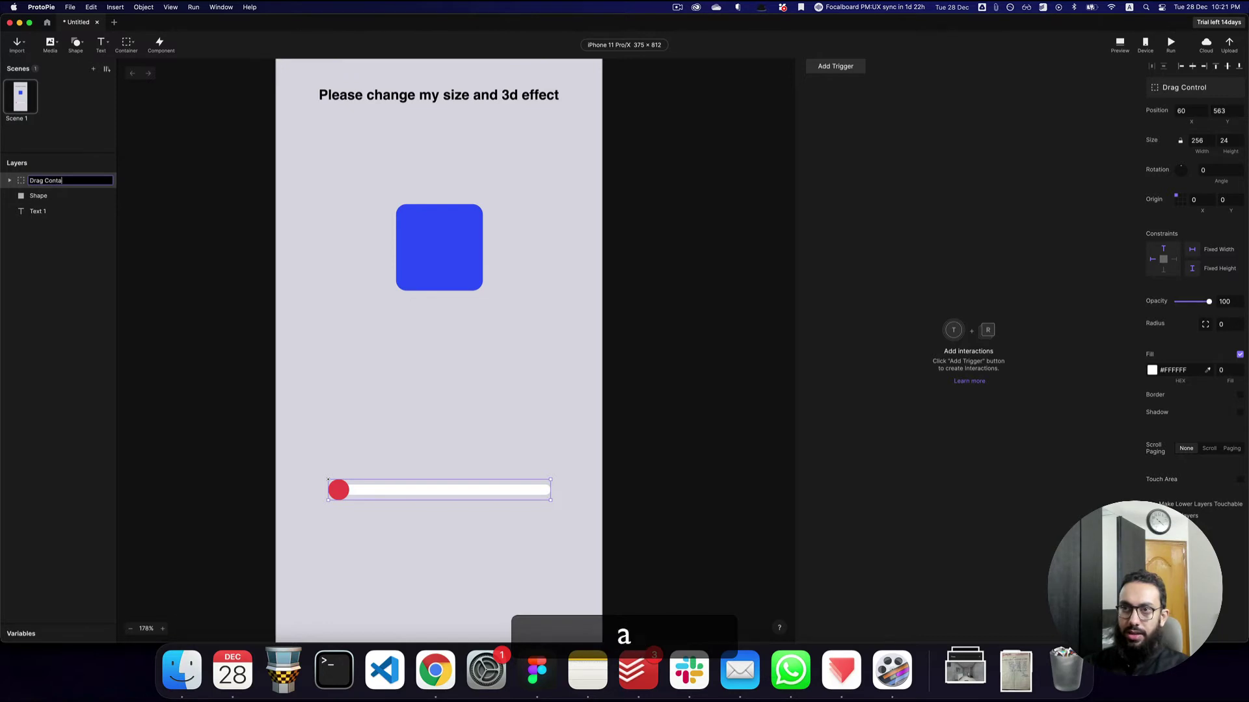
key("Return")
Rename the track layer Rectangle 1 to Bar
left_click(339, 490)
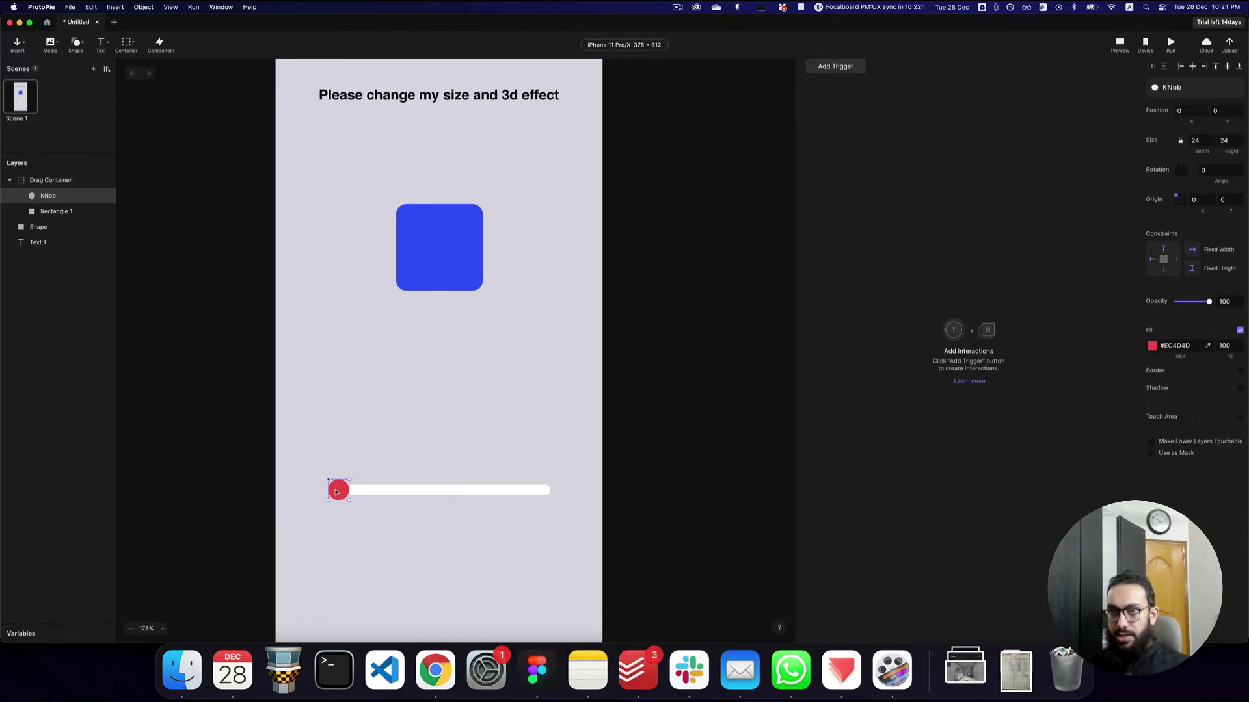
left_click(398, 494)
key("super+shift+r")
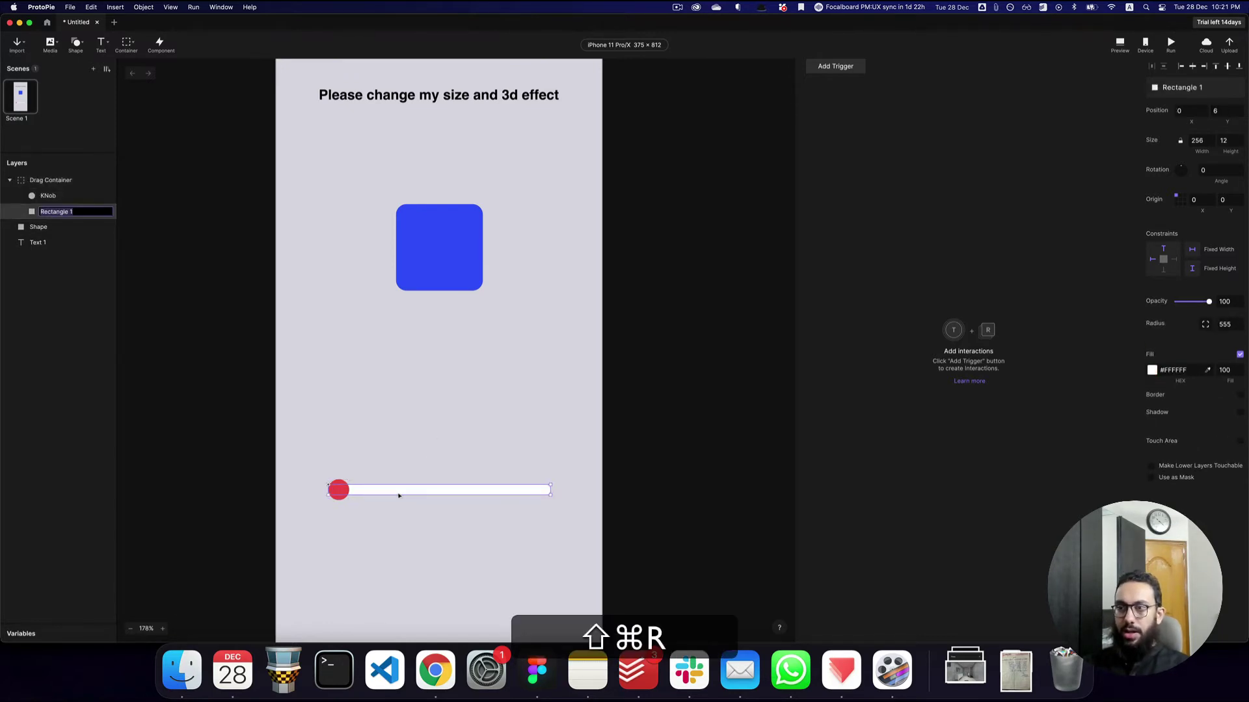
key("shift")
type("Drag Bar")
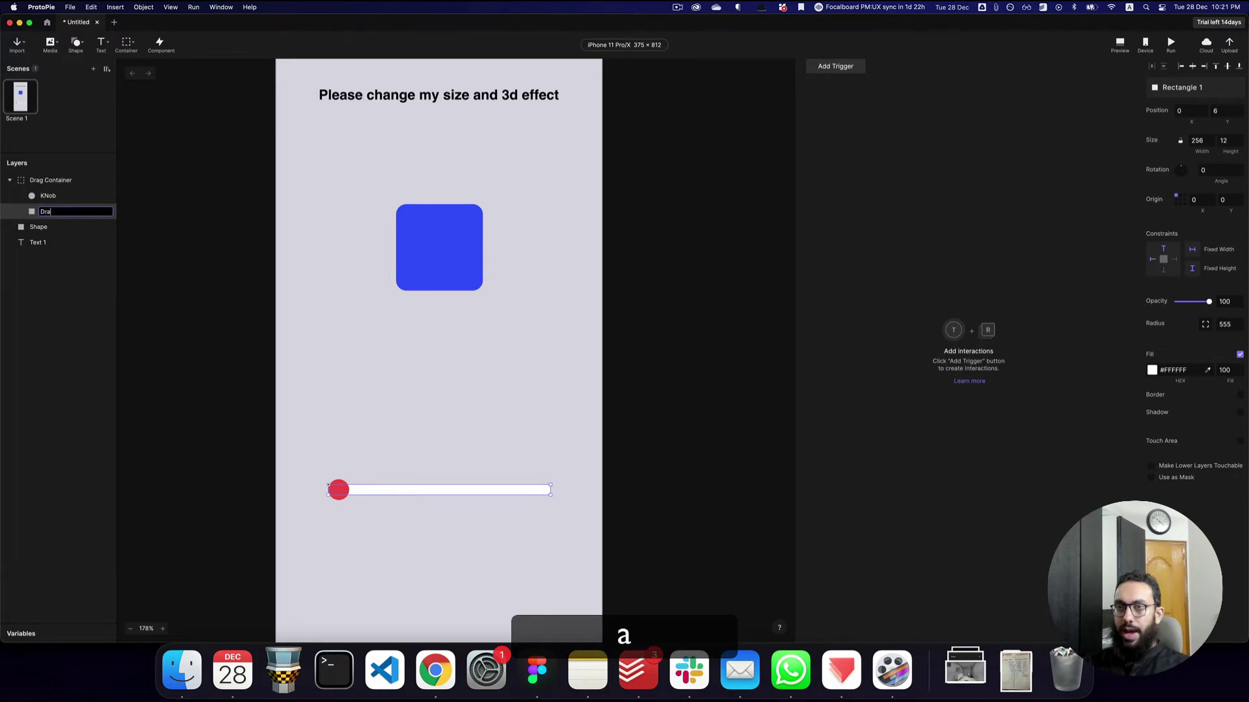
key("Return")
key("super+r")
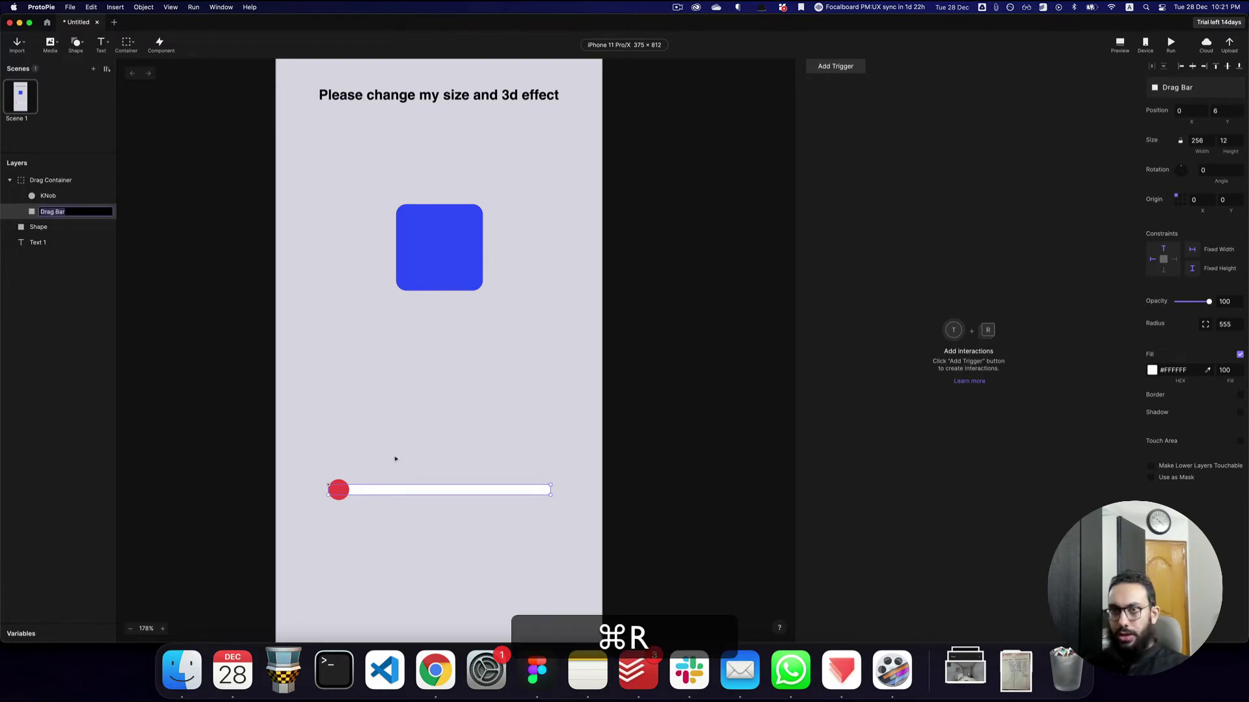
type("Bar")
scroll(394, 459, "down", 2)
key("Return")
scroll(403, 438, "up", 1)
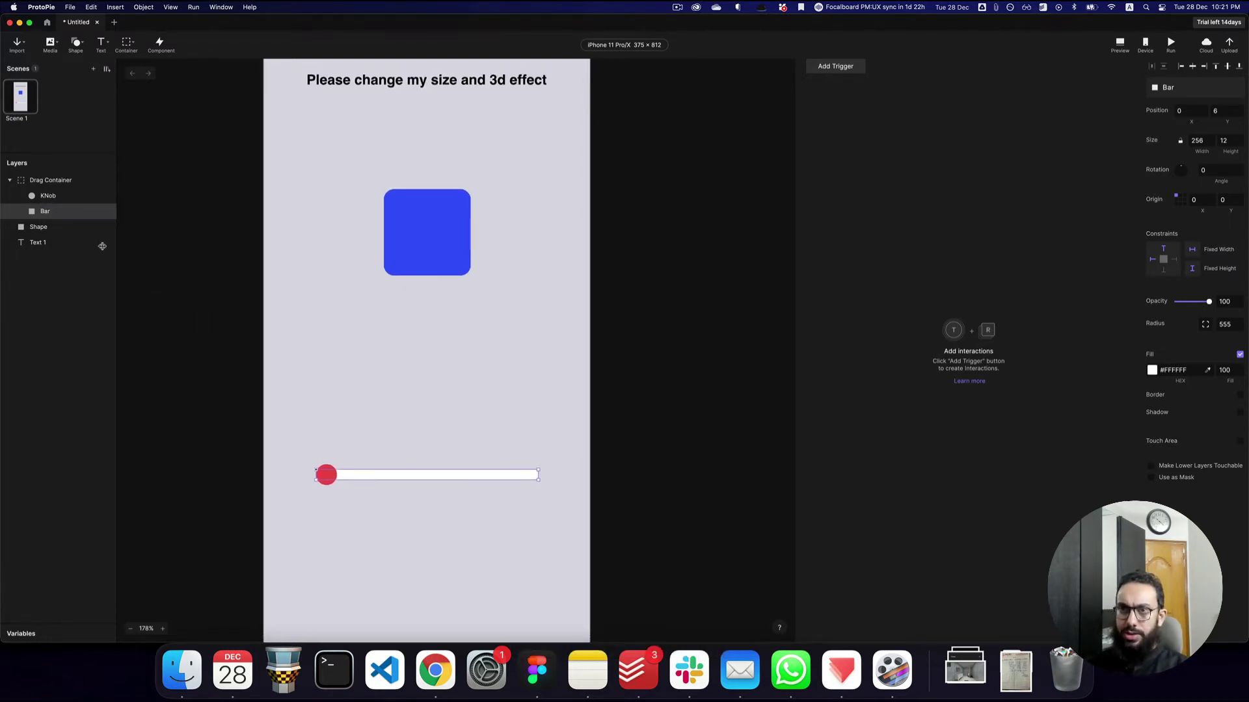
Rename the KNob layer to Knob
left_click(64, 193)
key("super+r")
type("Knob")
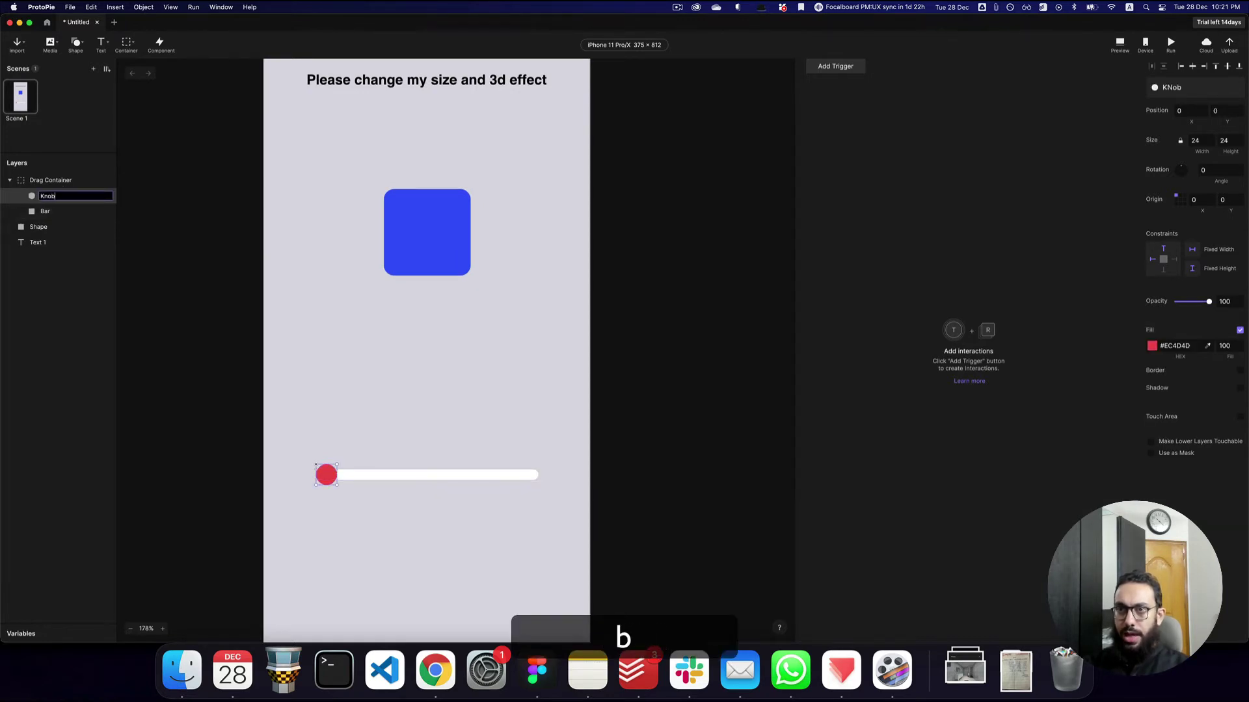
key("Return")
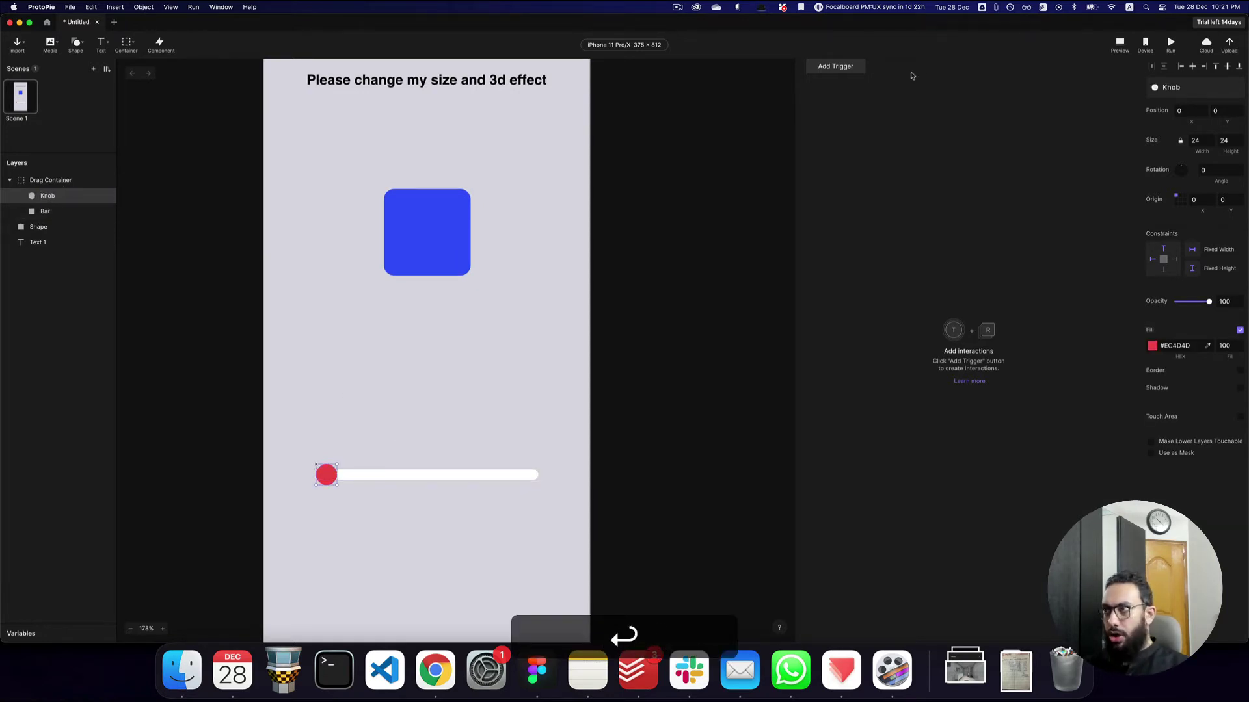
Give the Knob a Drag trigger with a Move response
left_click(814, 64)
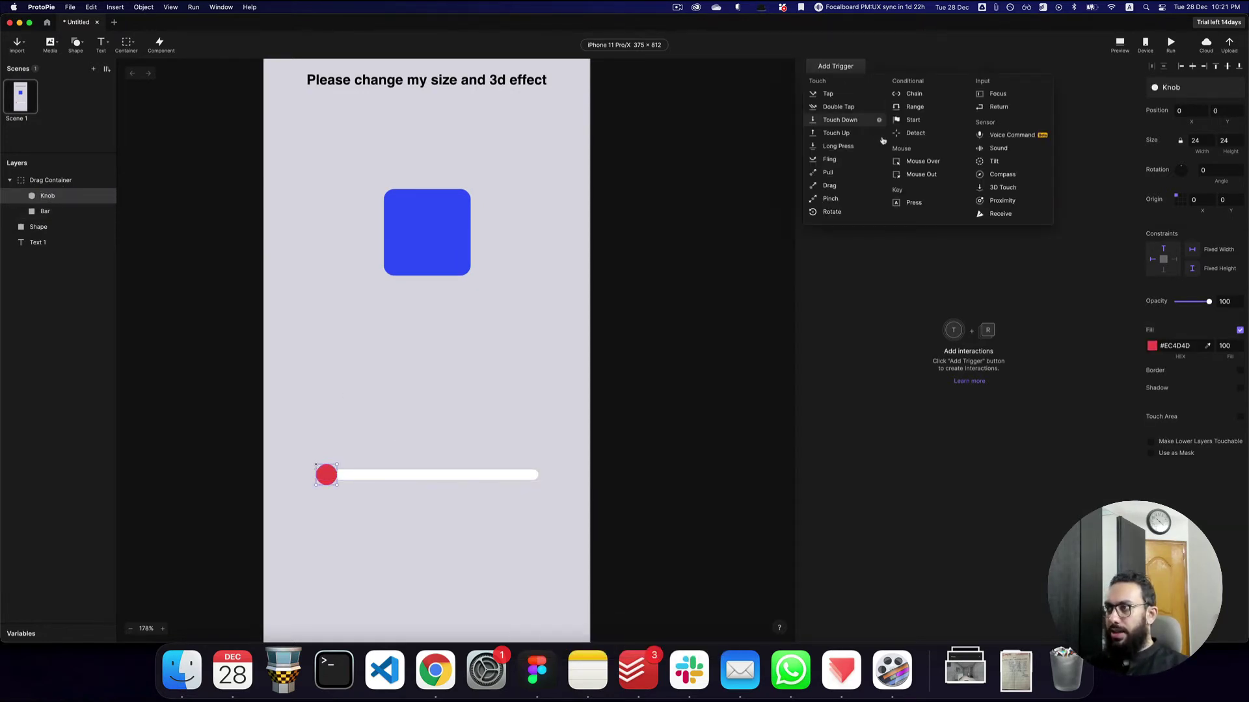
left_click(846, 186)
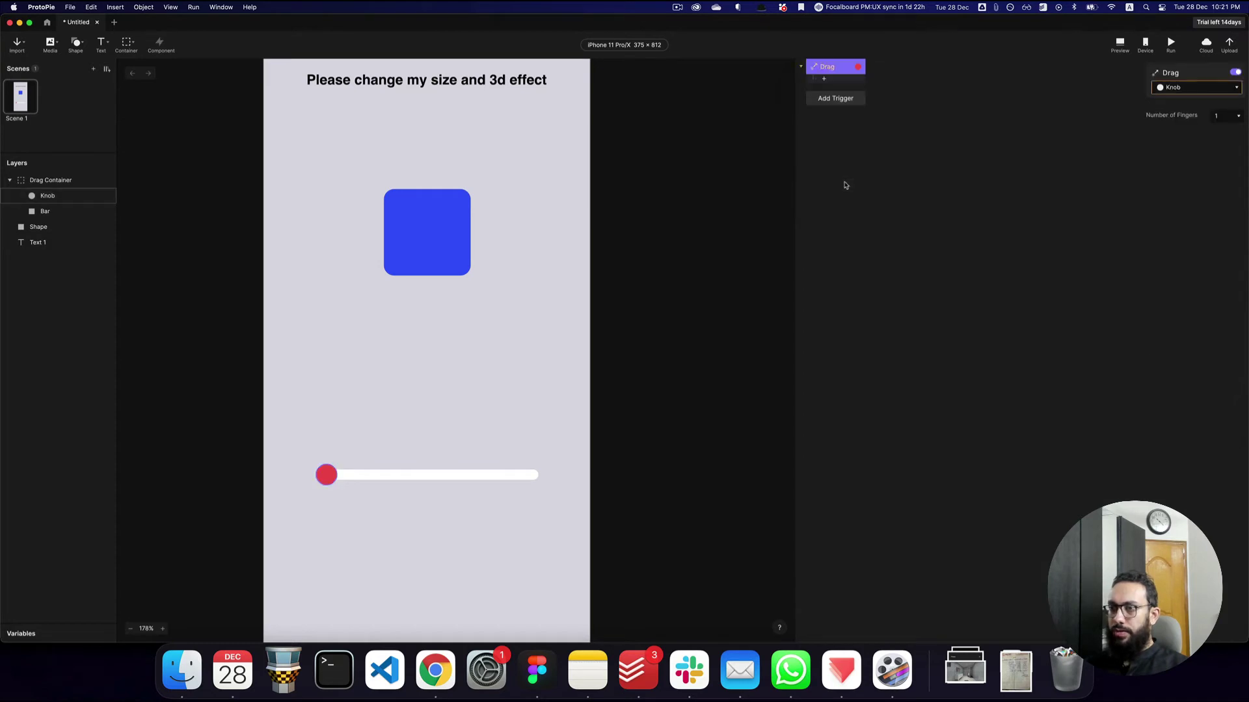
left_click(838, 81)
left_click(832, 93)
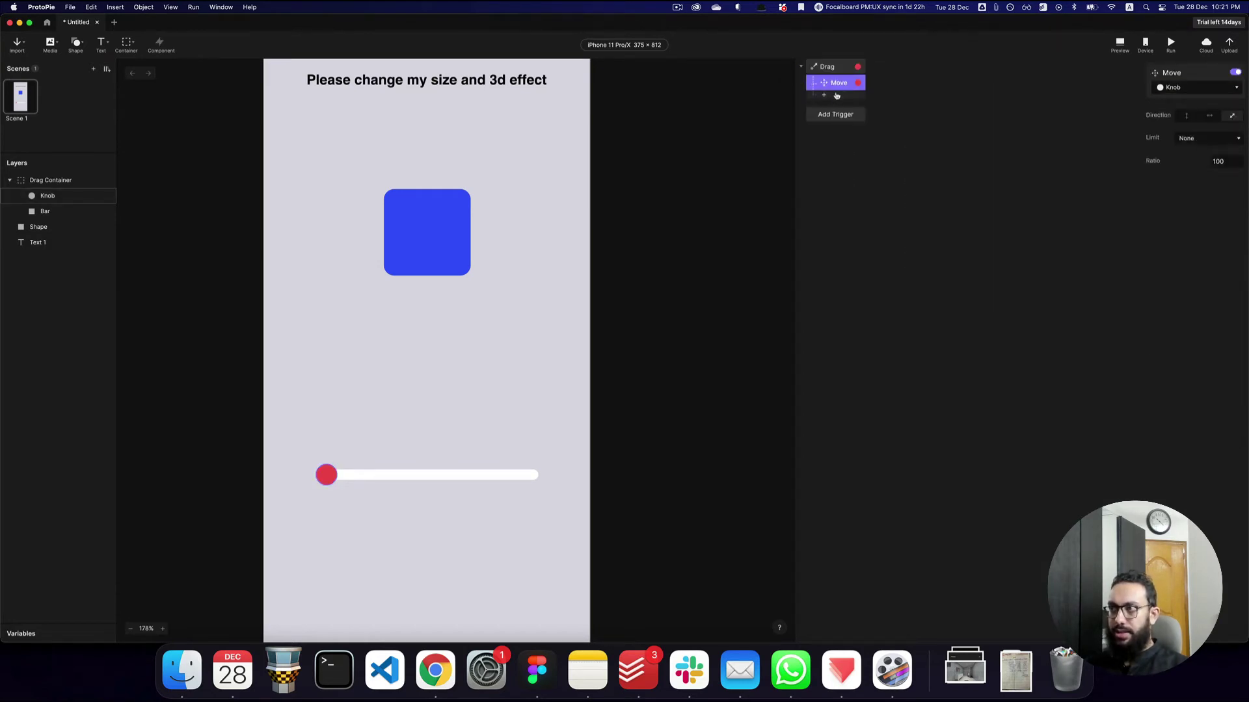
left_click(832, 66)
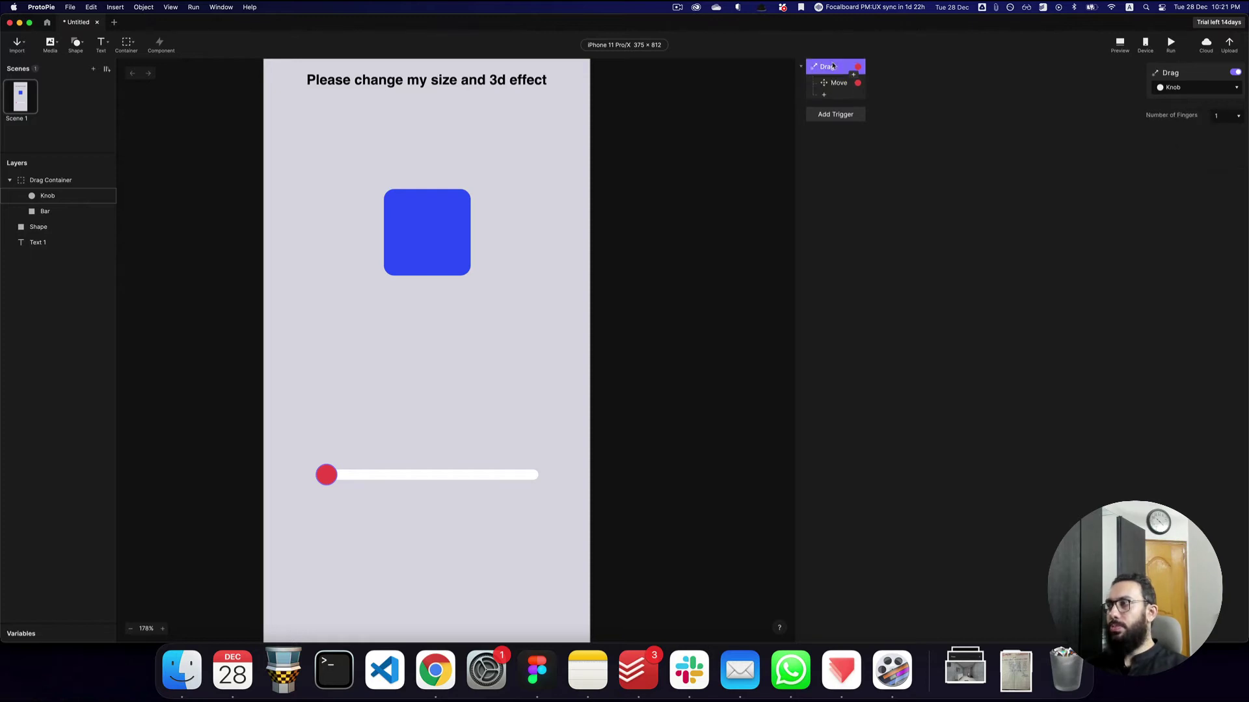
left_click(844, 83)
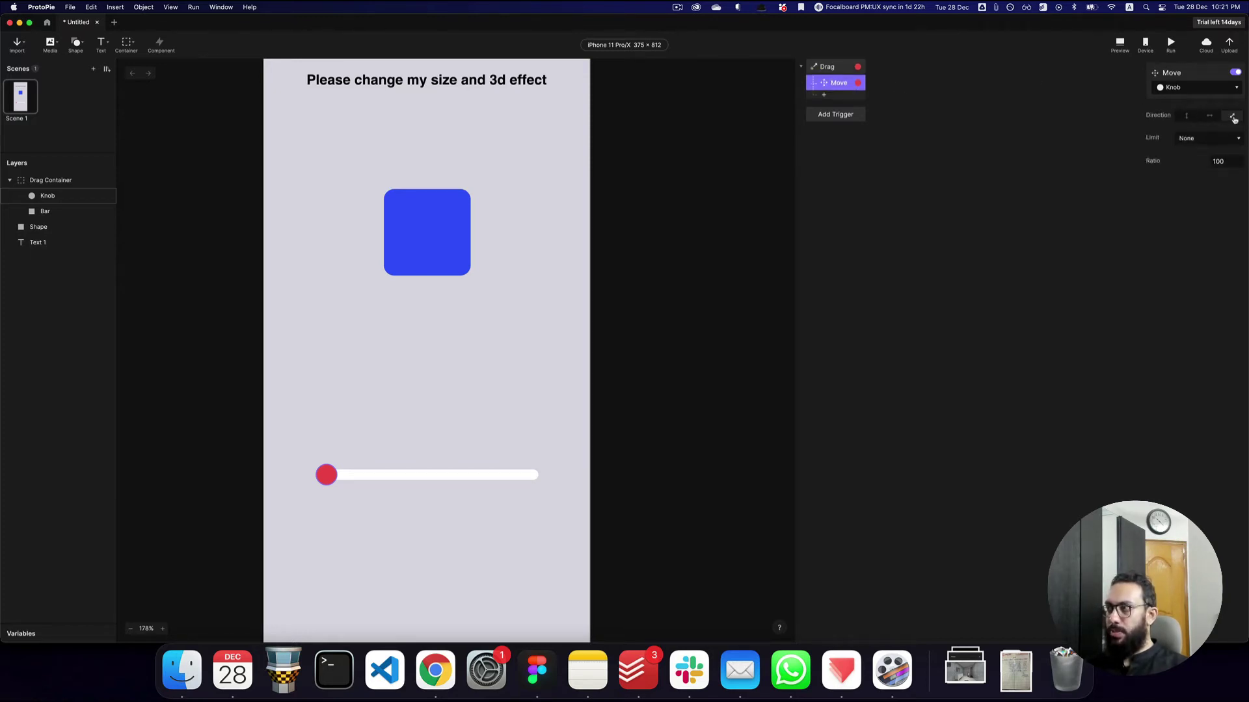
Restrict the Move to horizontal, limited to its container, and preview the prototype
left_click(1188, 117)
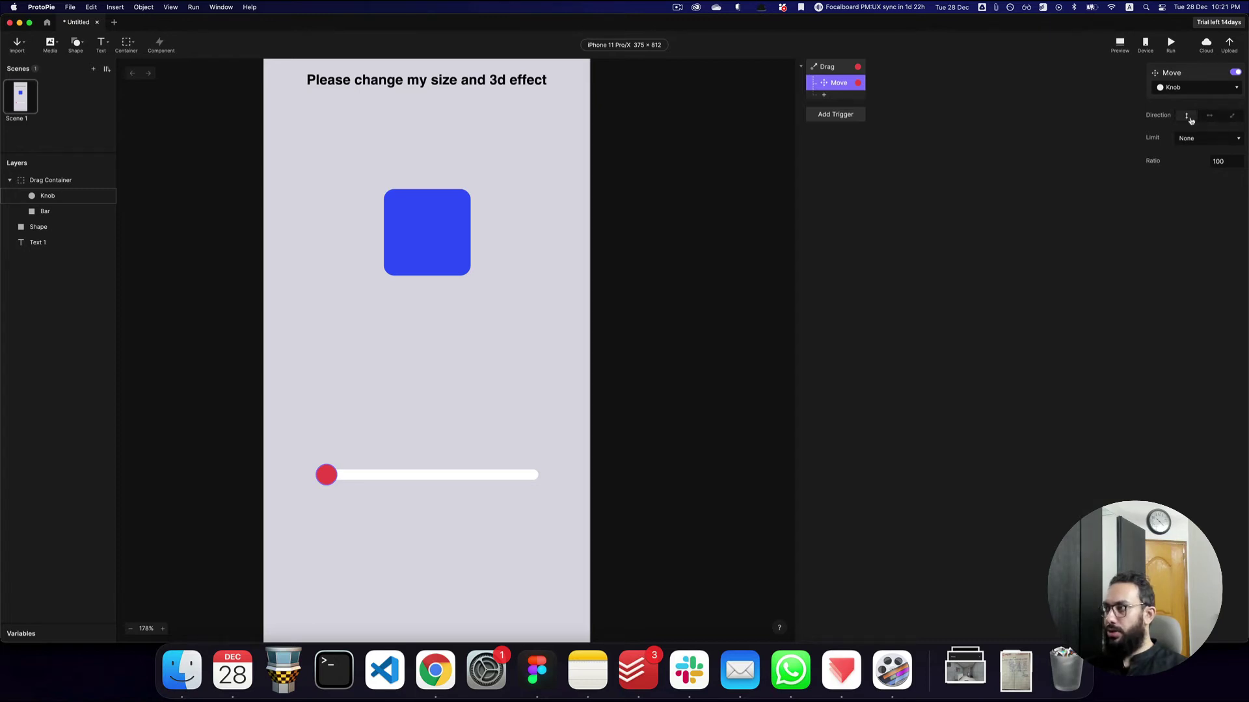
left_click(1204, 117)
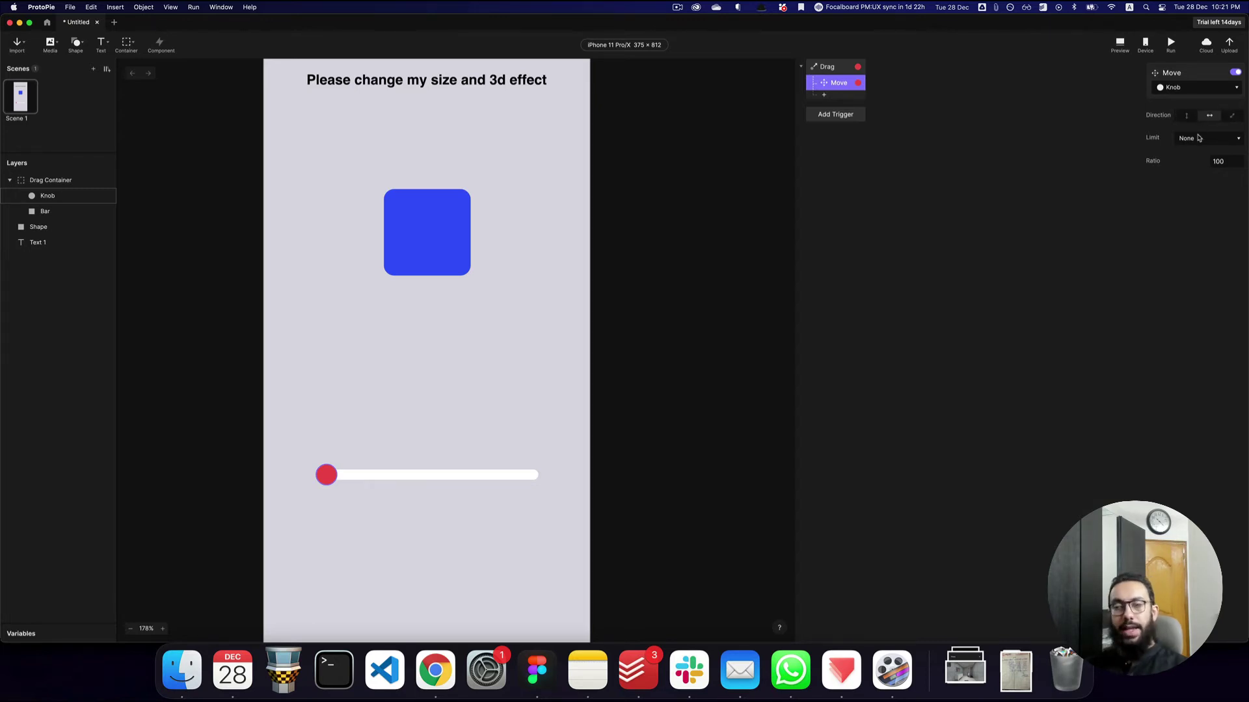
left_click(1198, 137)
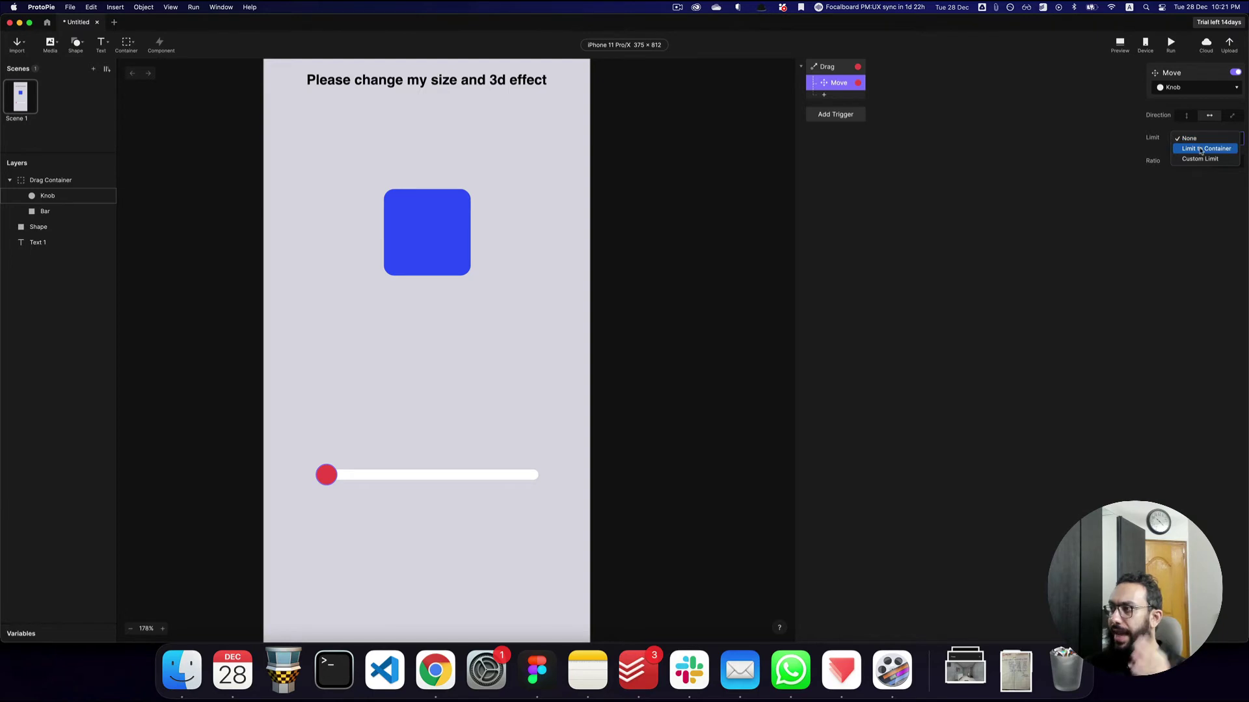
left_click(1206, 148)
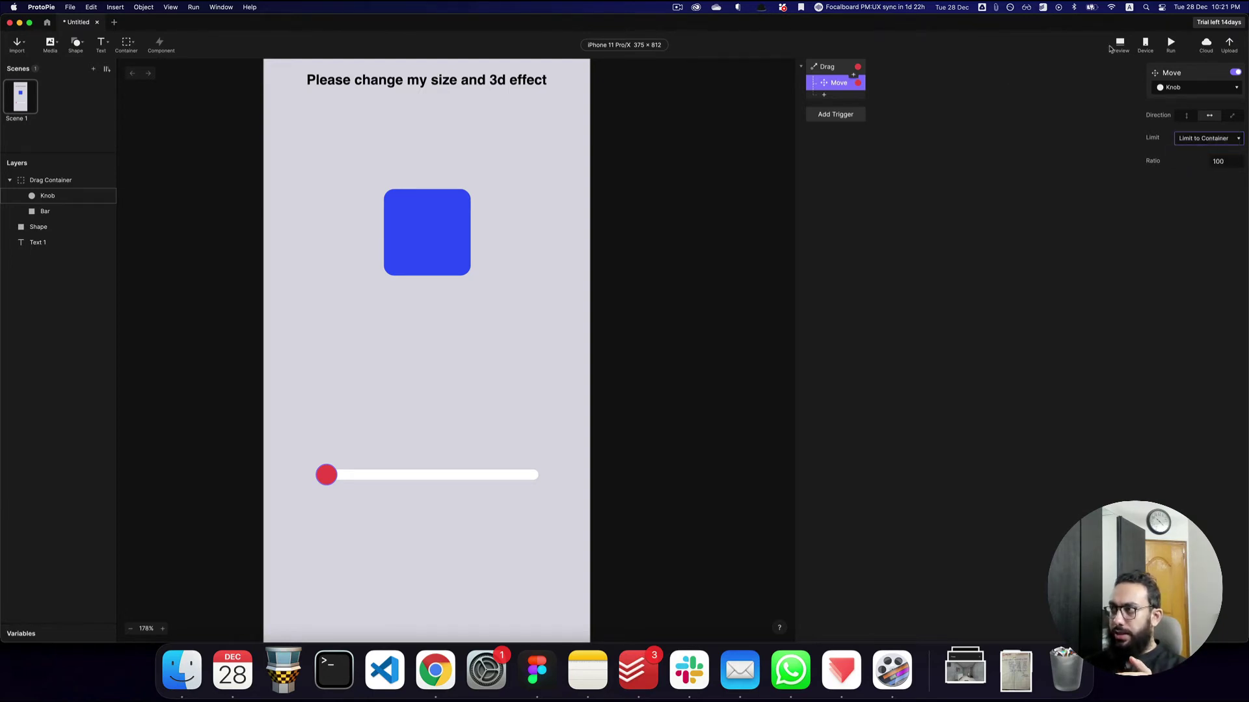
left_click(1114, 47)
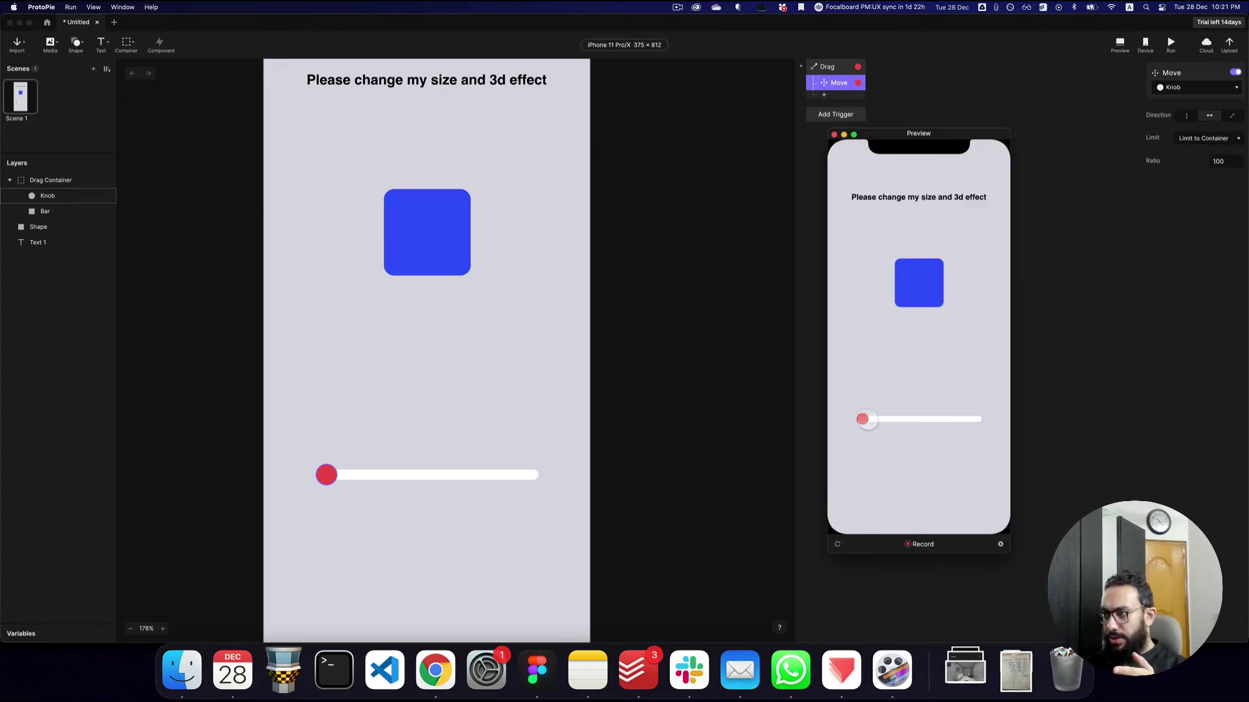
Slide the knob to the bar's right end in Preview, then close the preview window
left_click_drag(865, 420, 844, 437)
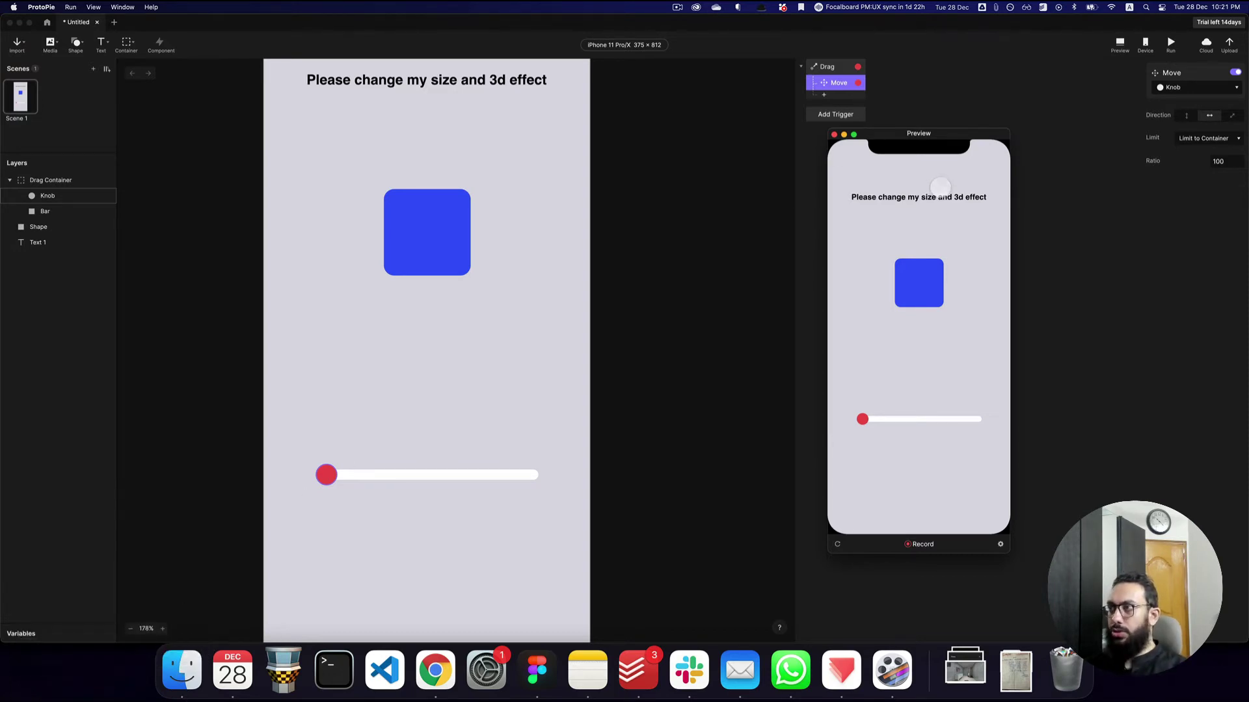
left_click_drag(1008, 129, 961, 127)
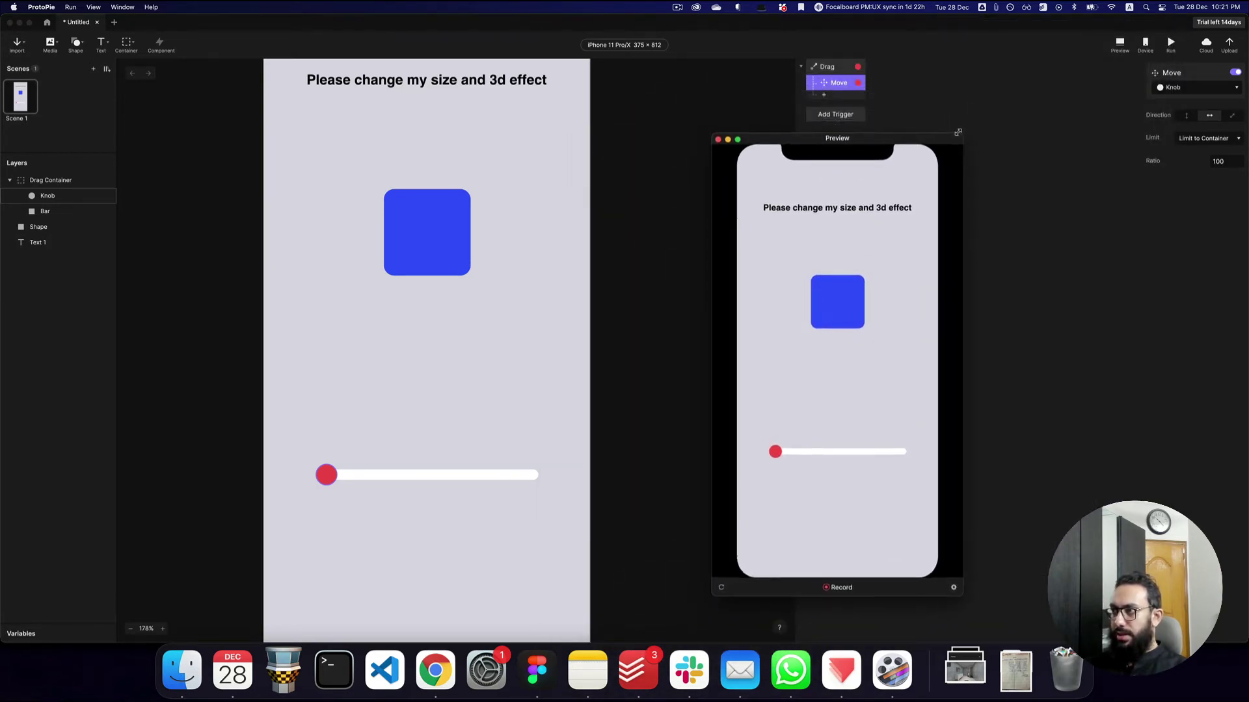
key("super+w")
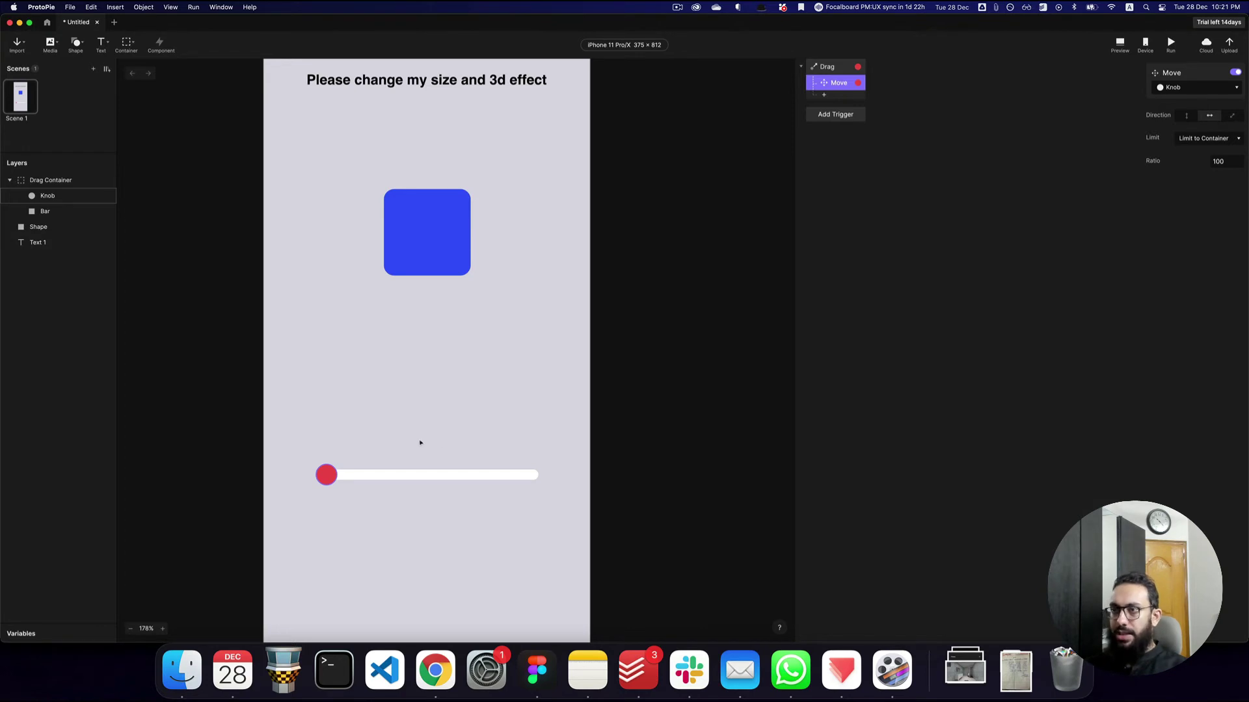
Drag the Knob to the bar's right end to read its X position of 232
left_click(420, 443)
left_click(426, 233)
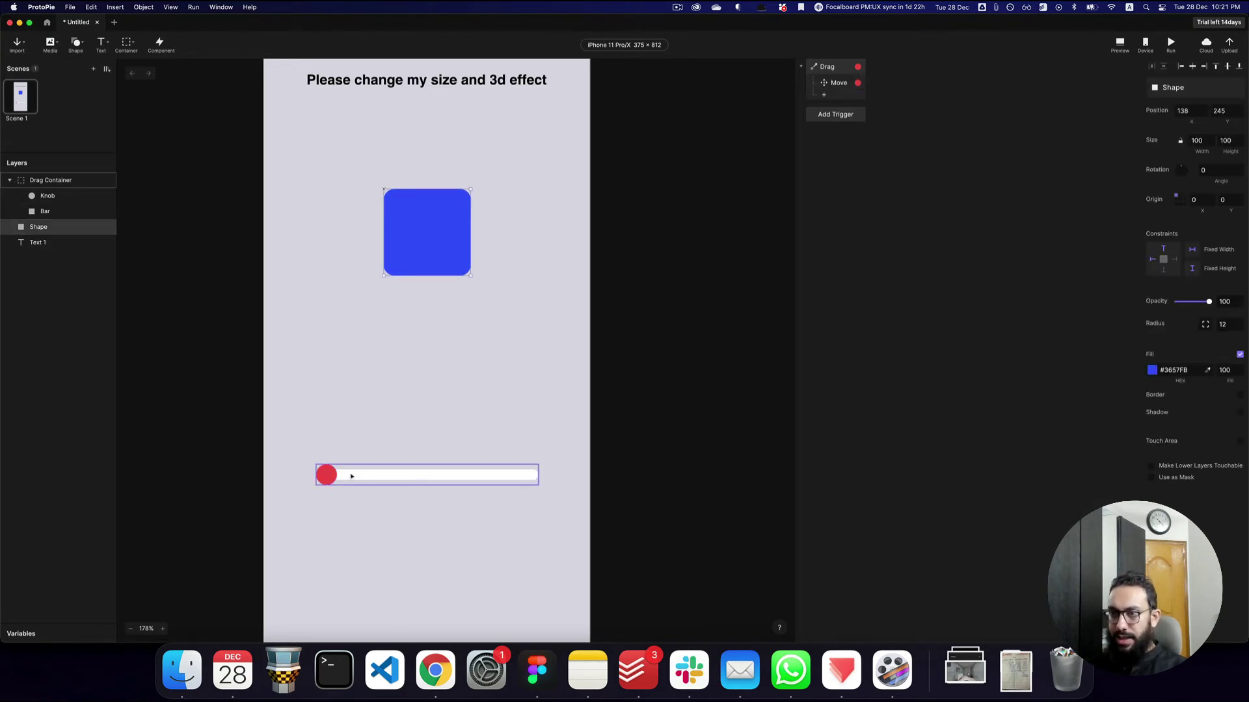
left_click(325, 475)
left_click(325, 476)
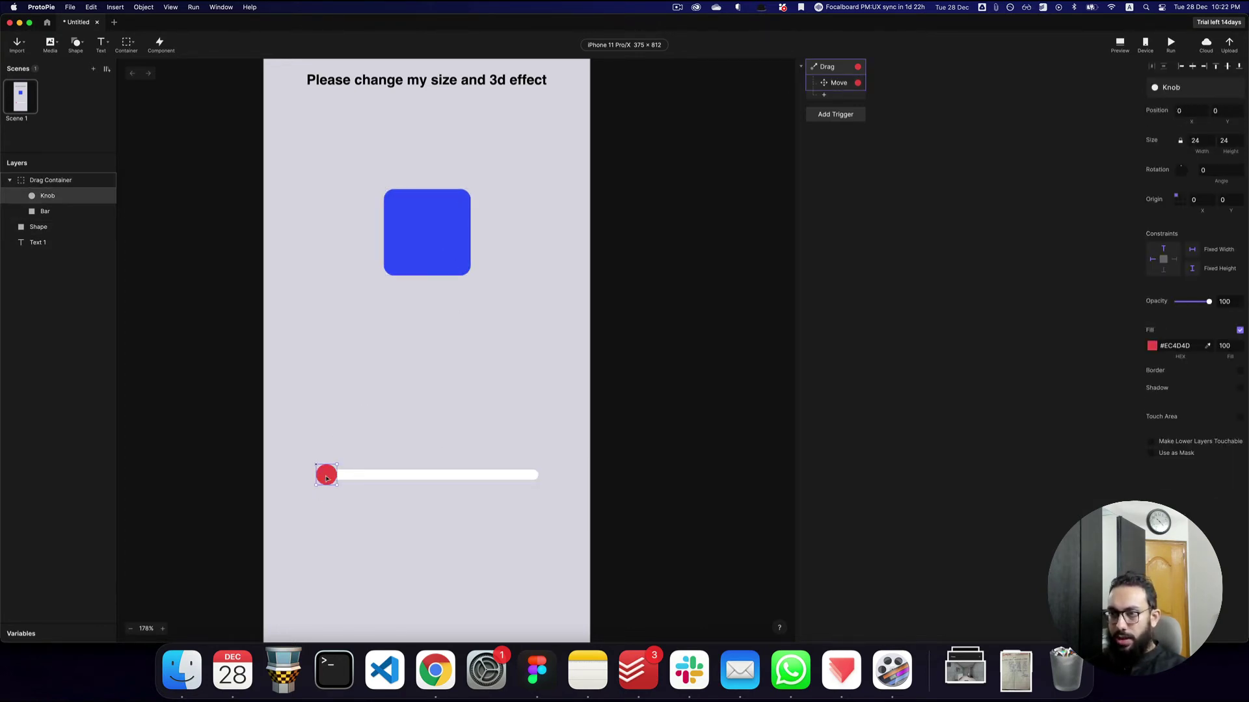
left_click_drag(325, 476, 530, 480)
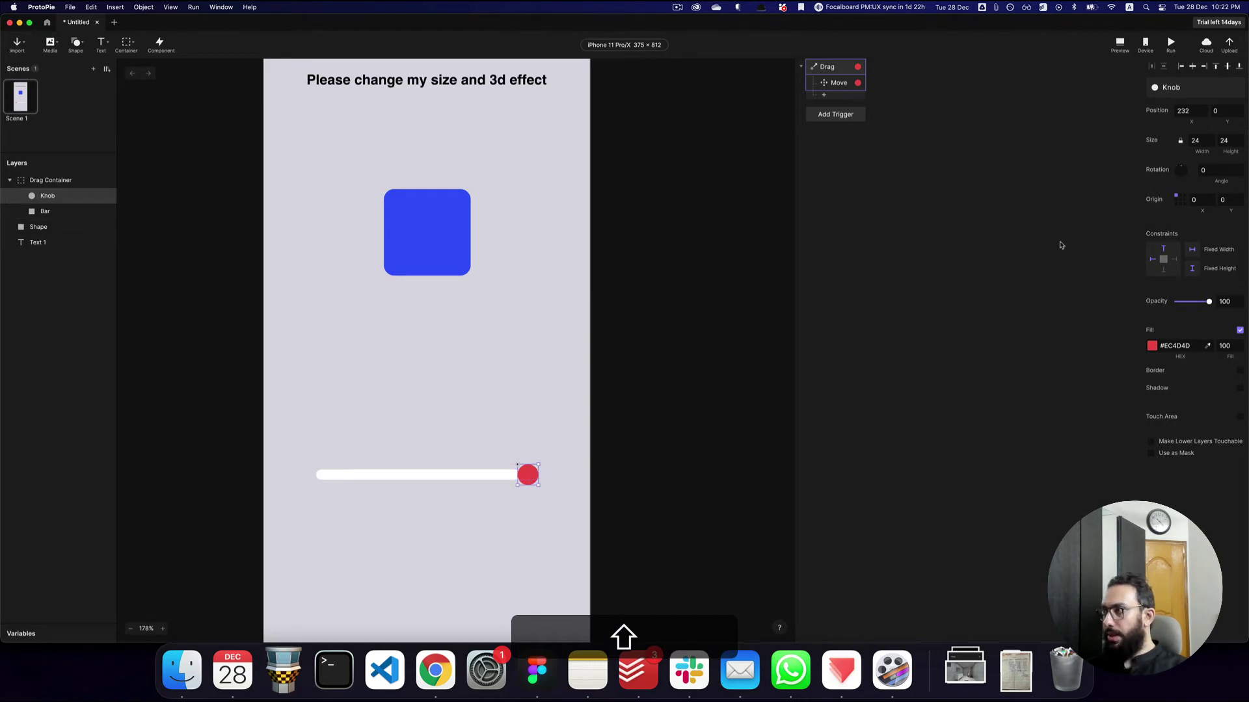
Undo the move so the Knob returns to the bar's start, and deselect it
key("super+a")
key("super+BackSpace")
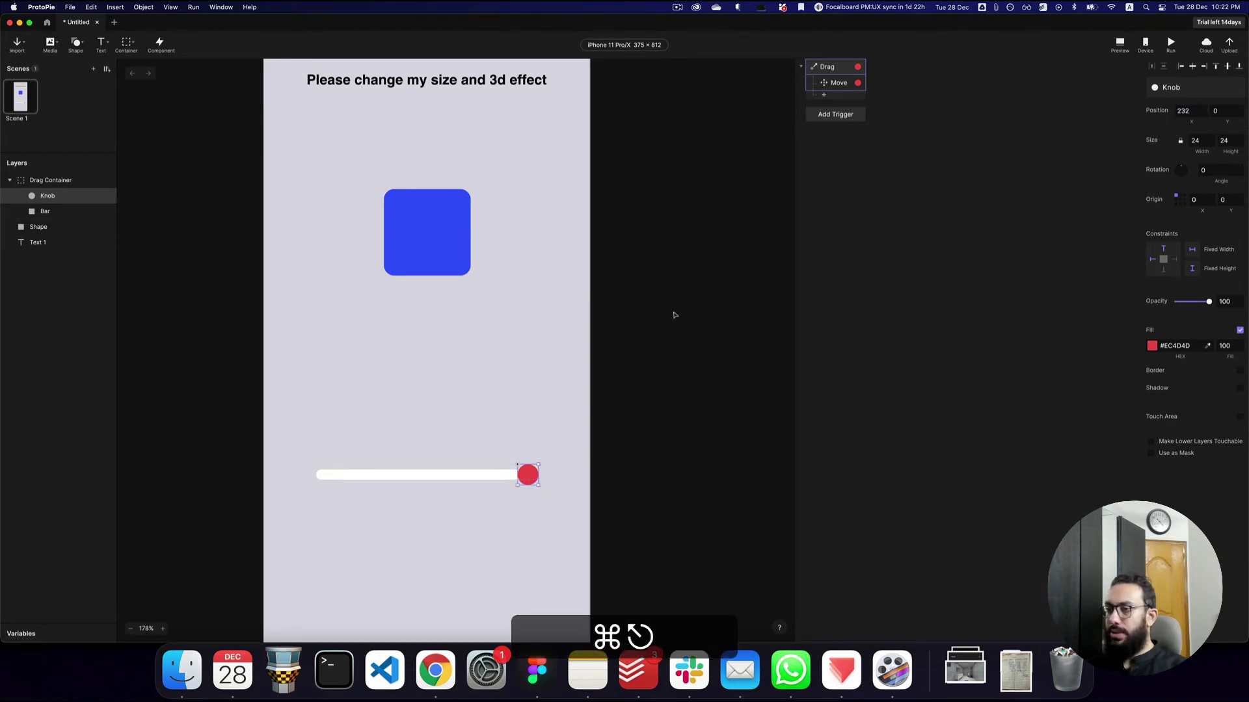
key("super+z")
key("Escape")
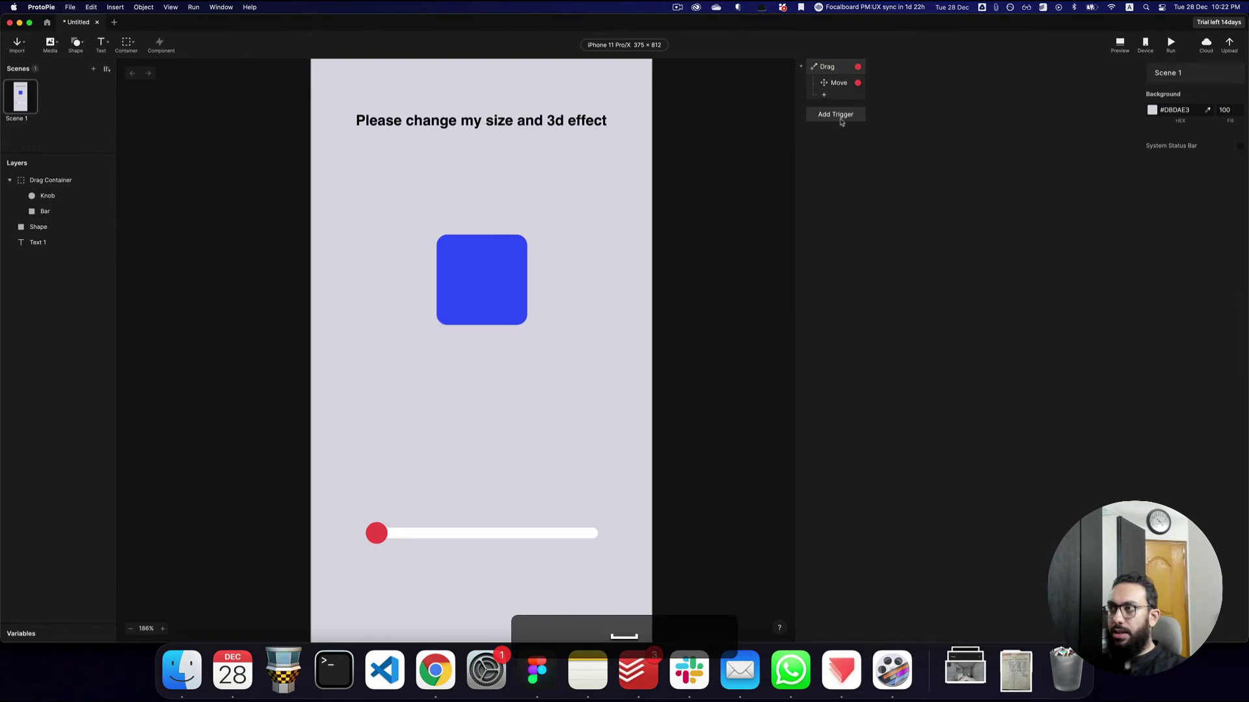
left_click(833, 117)
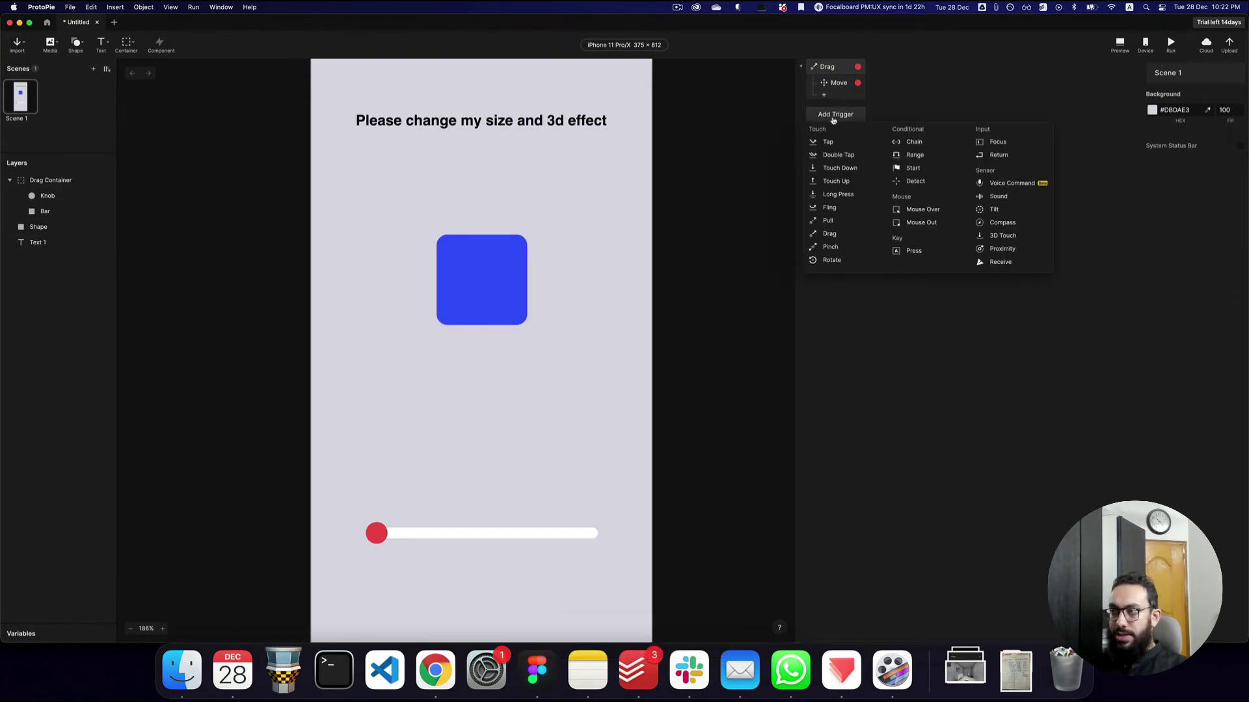
Add a Chain trigger that follows the Knob's X property
left_click(917, 145)
left_click(1218, 88)
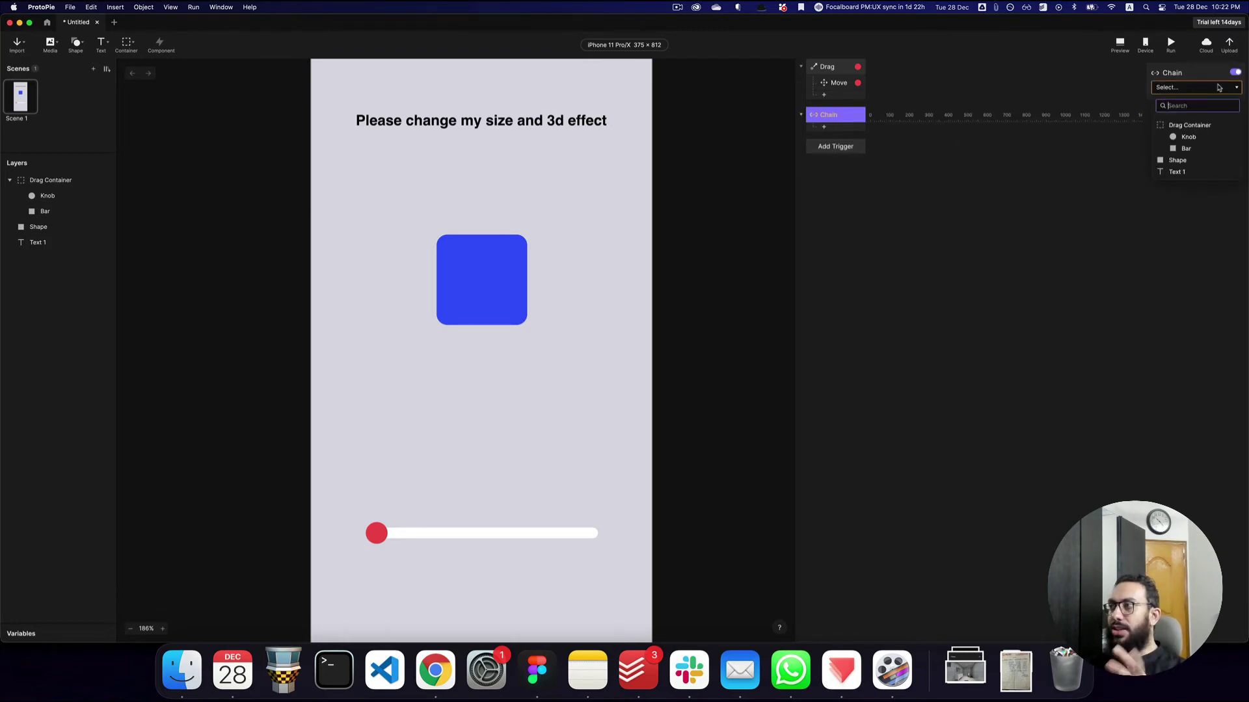
left_click(1189, 137)
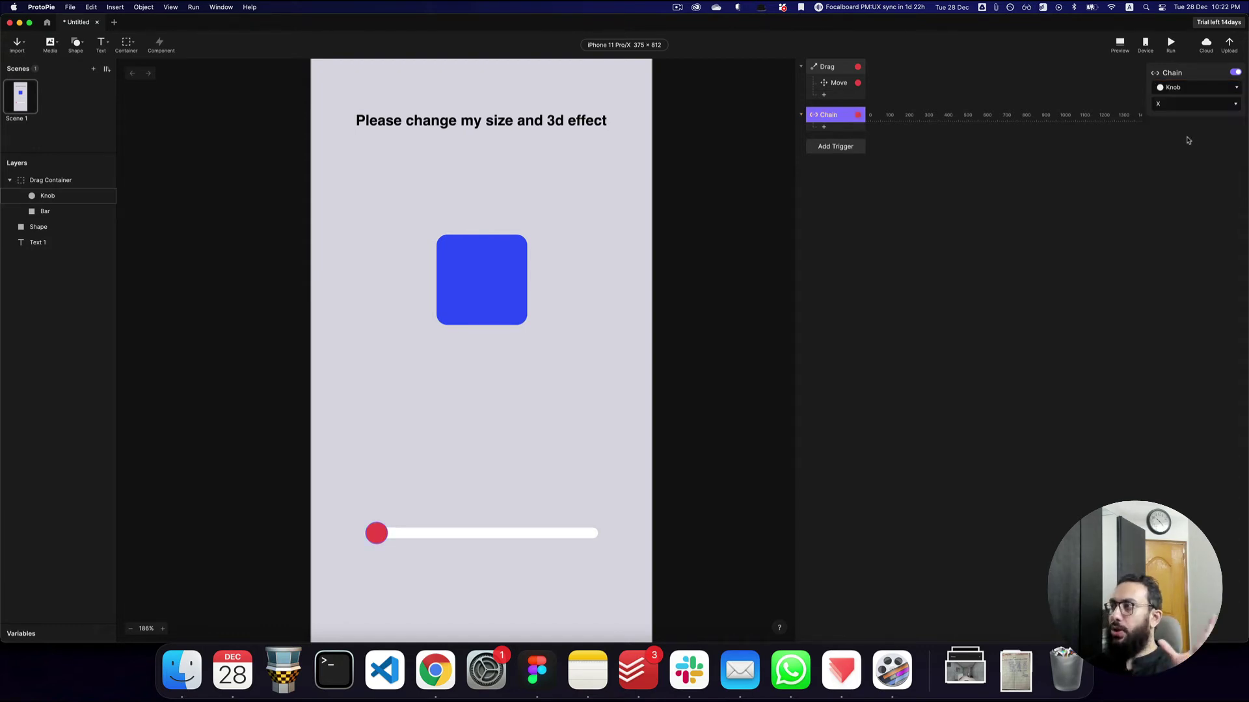
left_click(1171, 105)
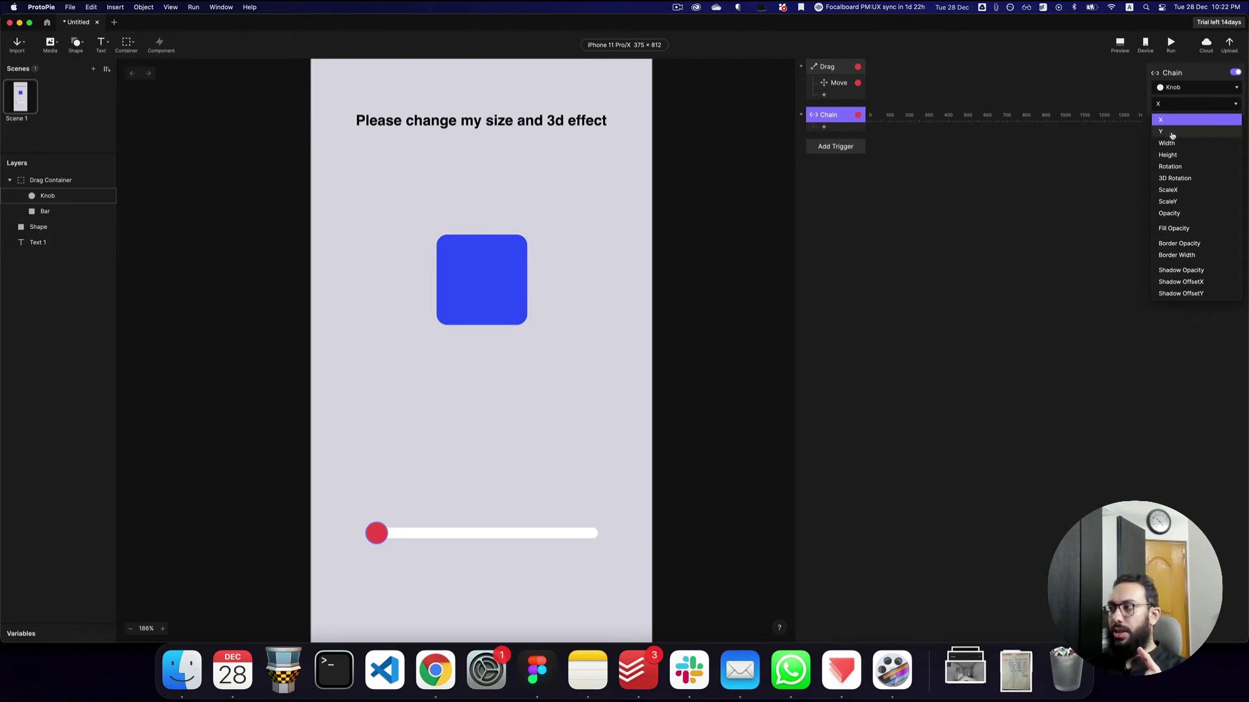
left_click(1127, 209)
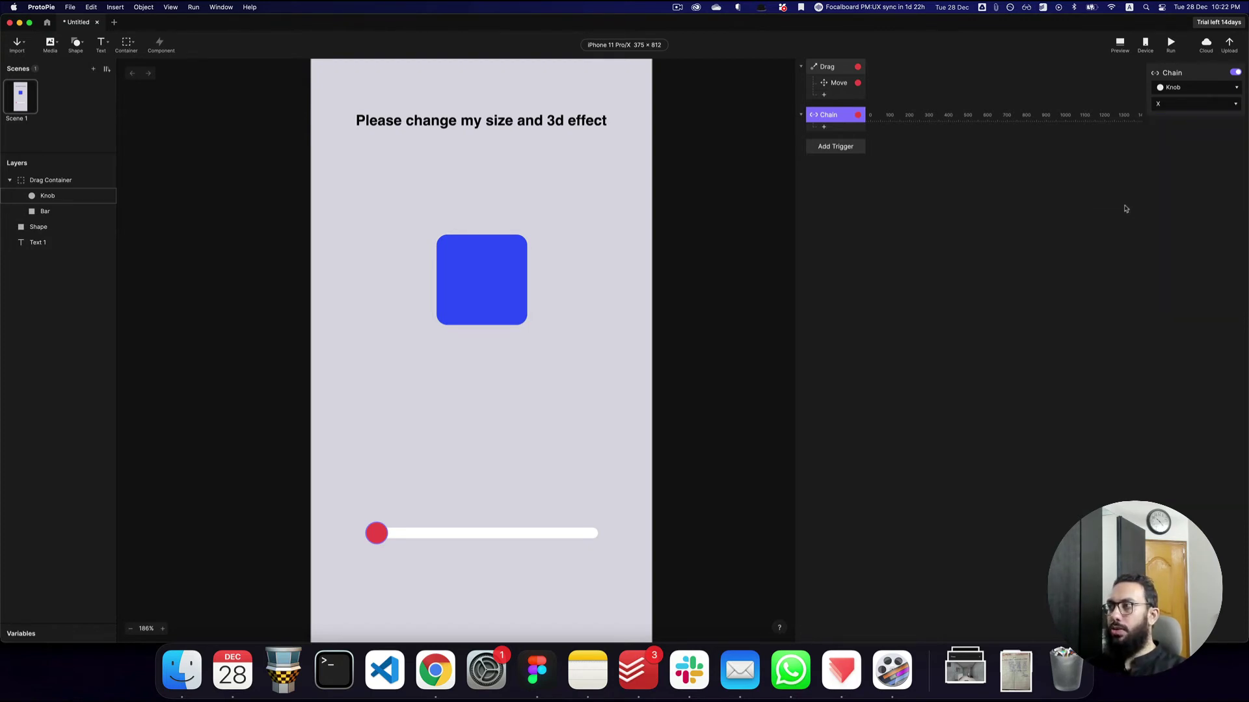
Add a Scale response to the Chain with its range ending at X 232
left_click(842, 131)
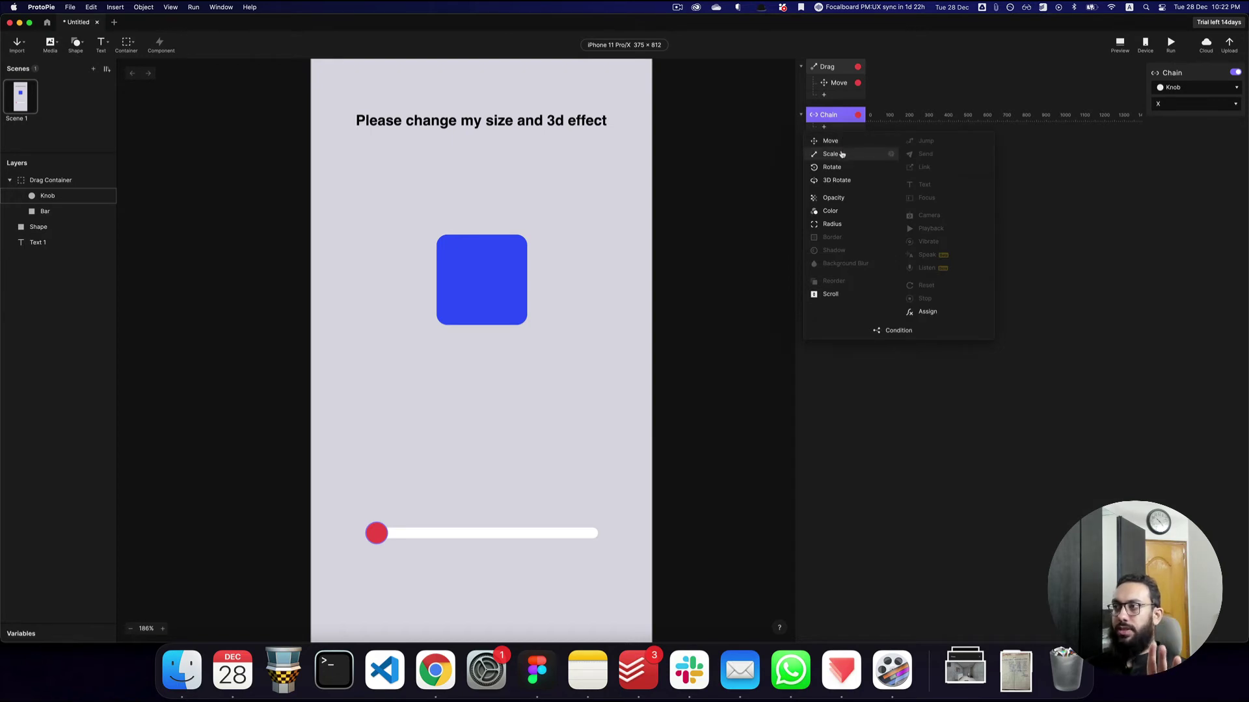
left_click(840, 154)
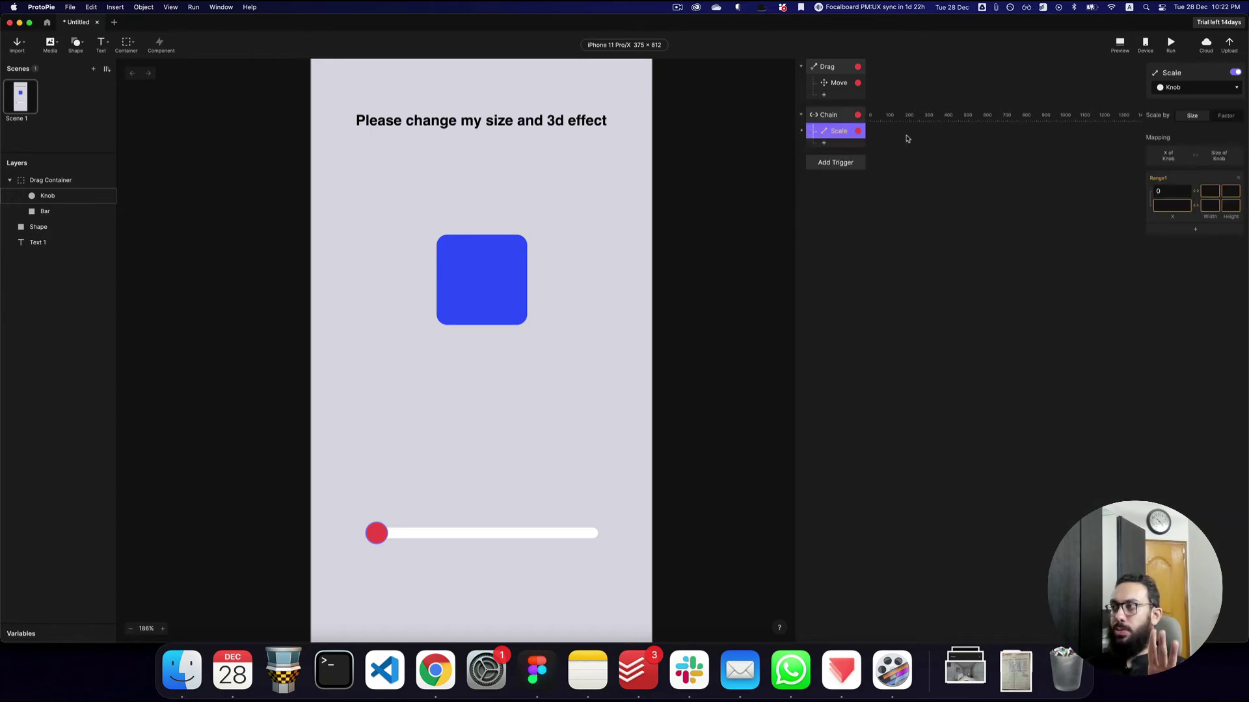
left_click(1173, 206)
type("232")
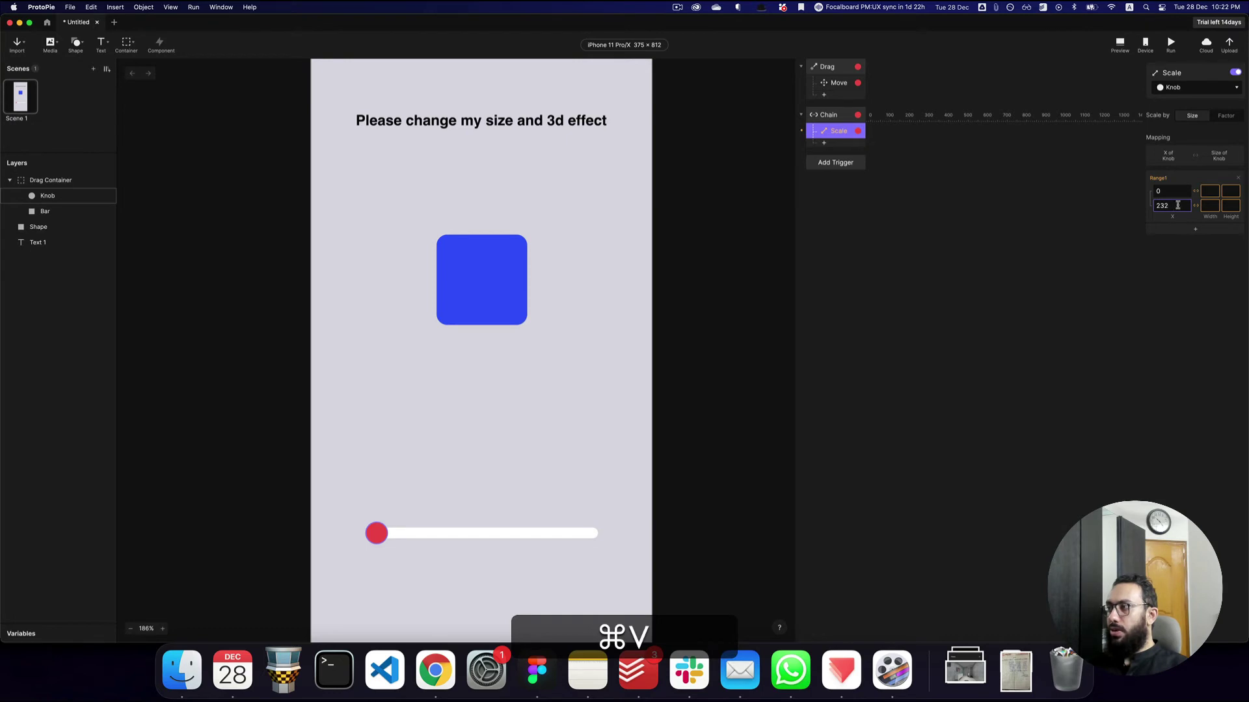
key("Tab")
left_click(1163, 189)
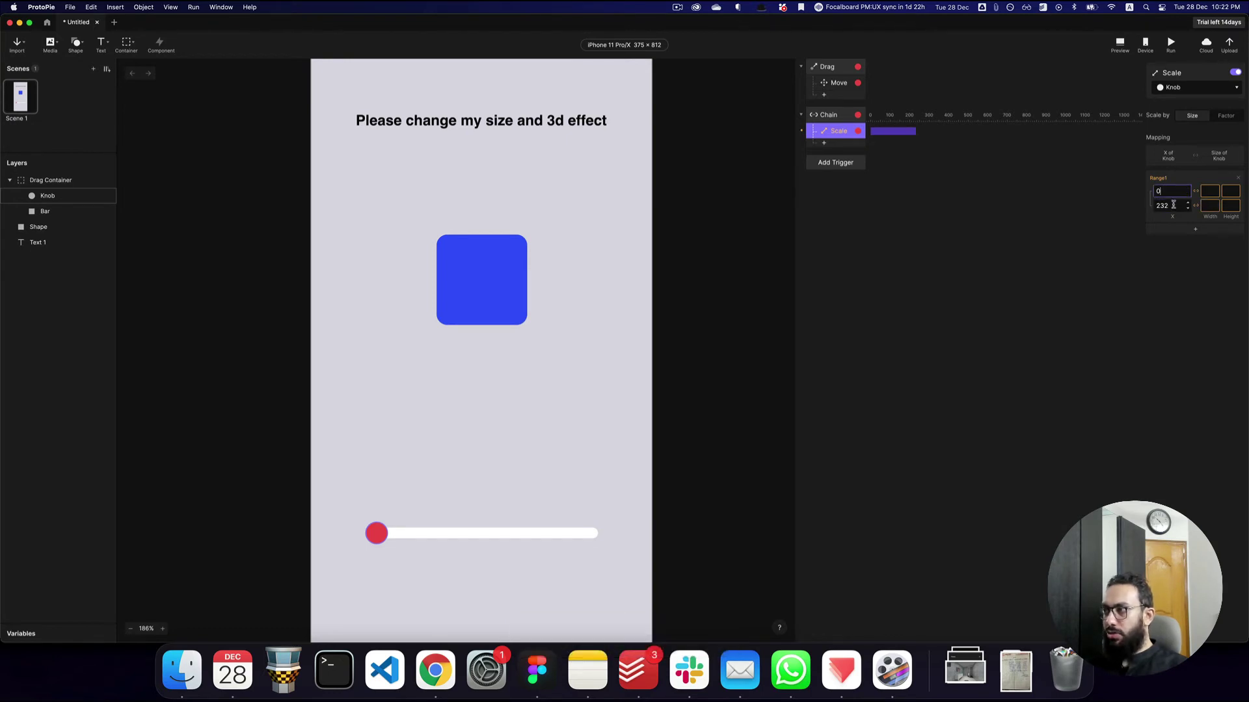
left_click(1173, 205)
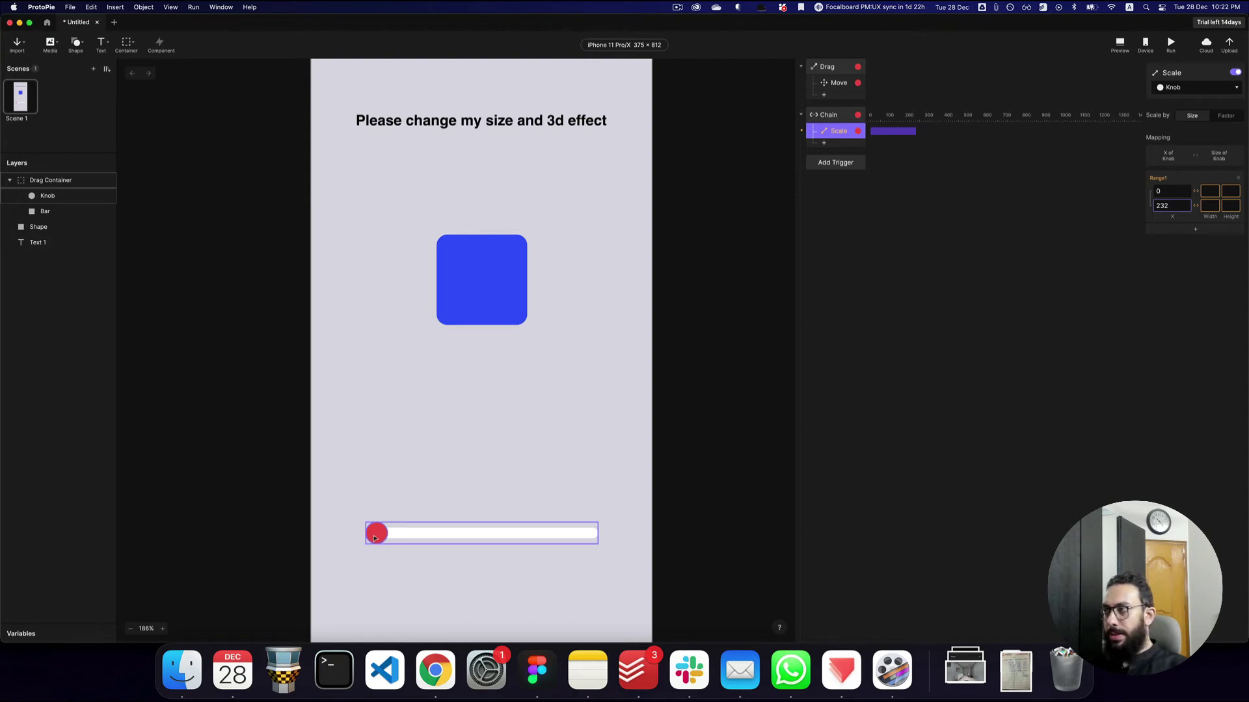
key("Return")
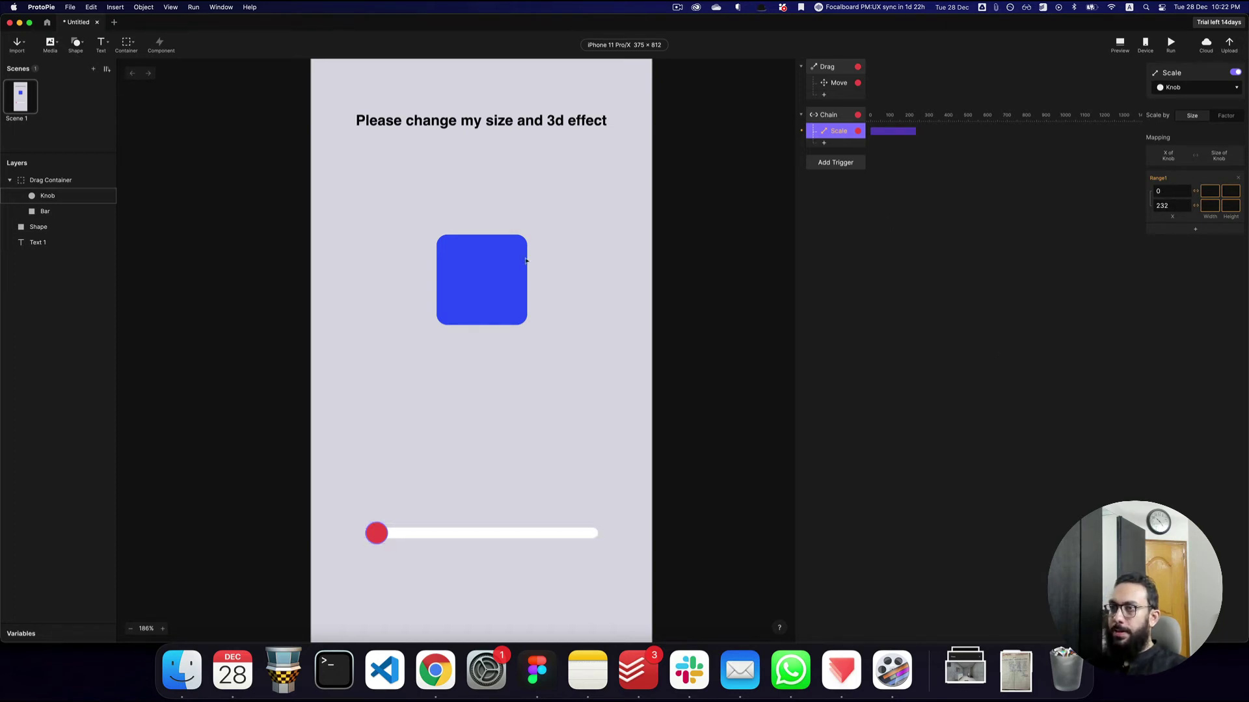
Set the Scale sizes to 100 at X 0 and 300 at X 232, then preview
left_click(499, 262)
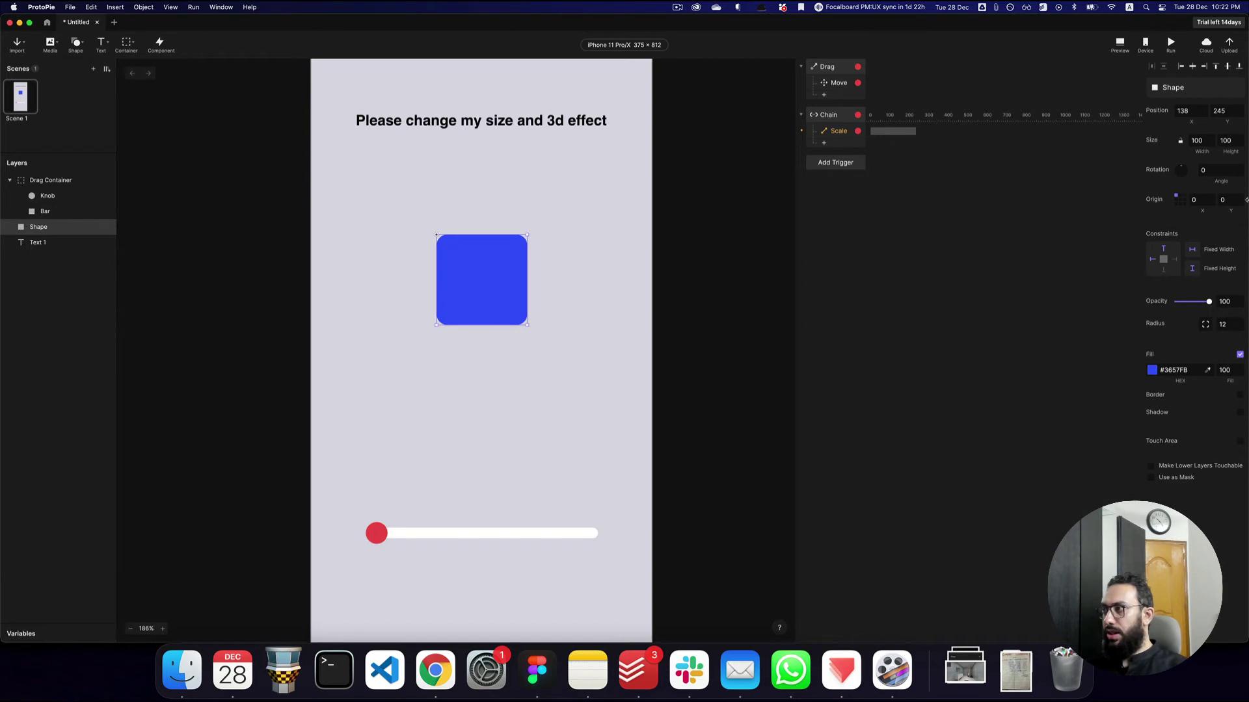
left_click(375, 534)
left_click(843, 131)
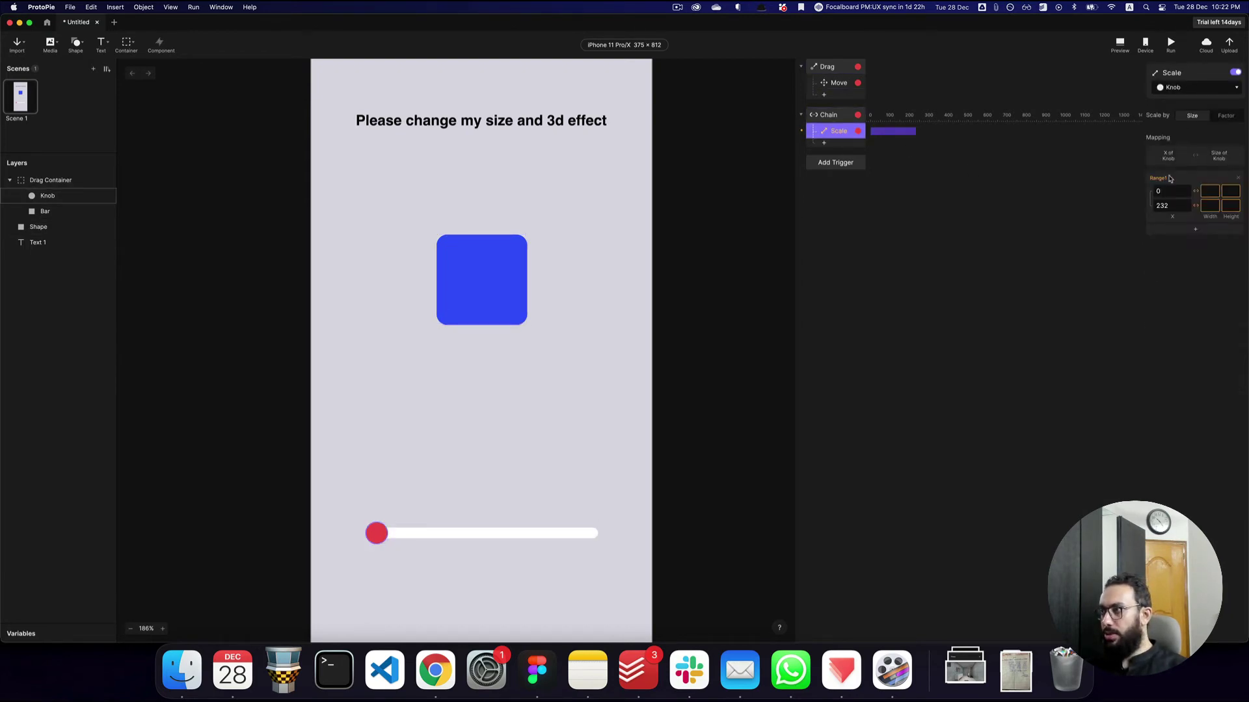
left_click(1205, 190)
type("100")
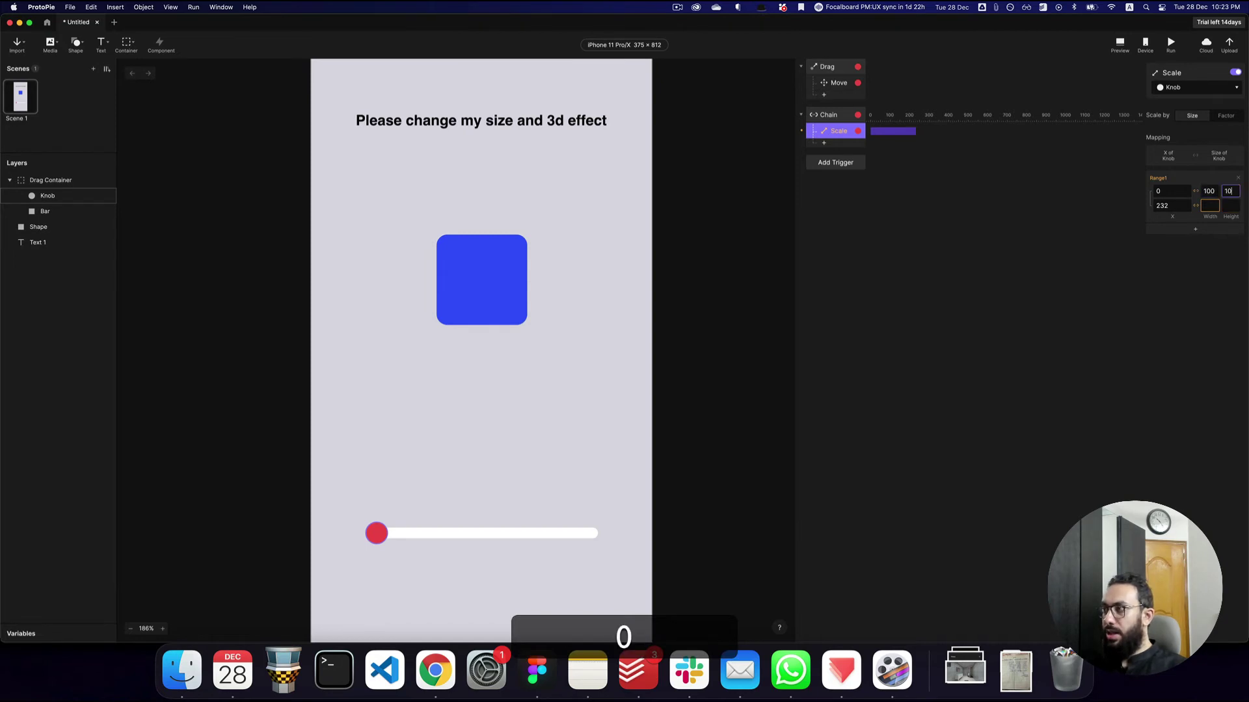
key("Return")
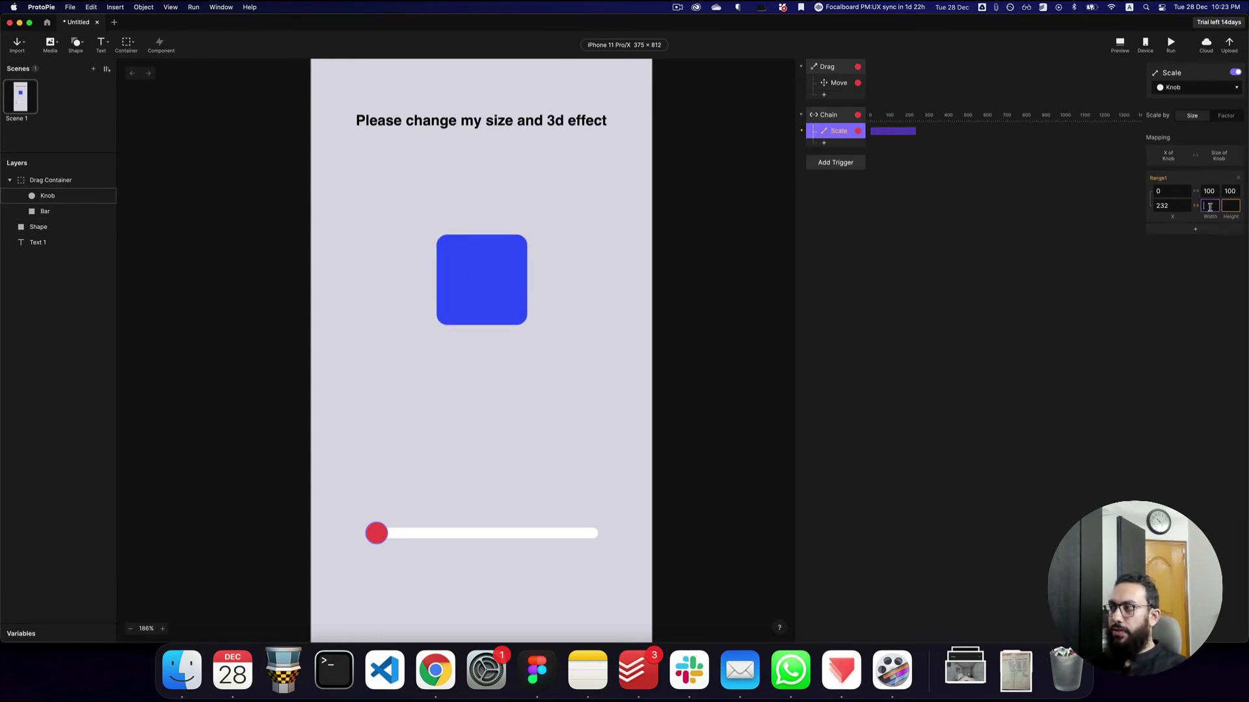
type("300")
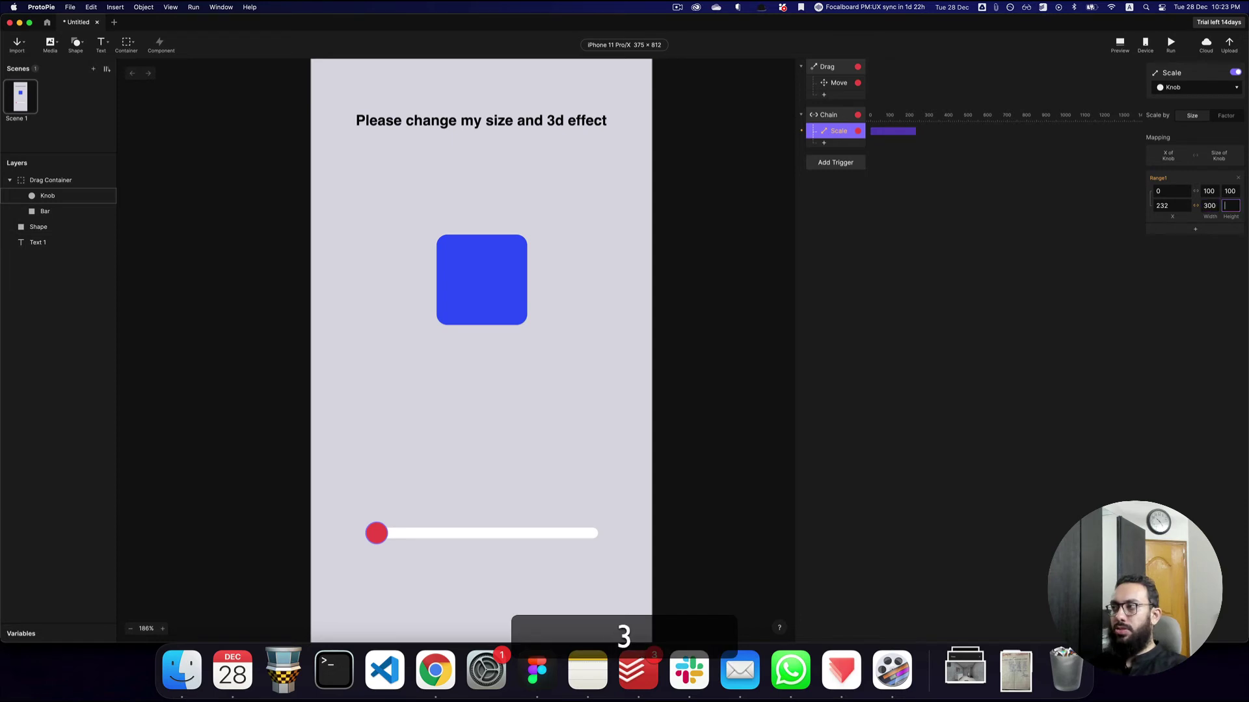
key("Return")
left_click(1118, 46)
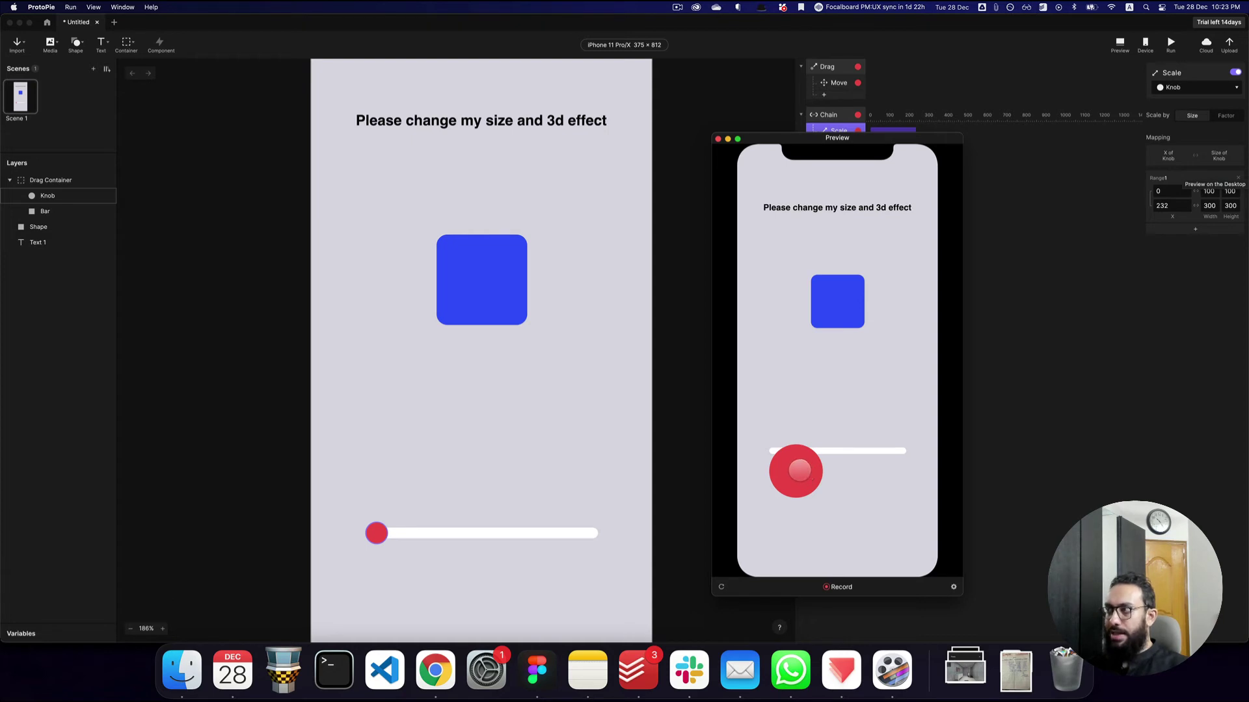
Retarget the Scale response to the Shape square and test it by sliding the knob in Preview
left_click(1178, 129)
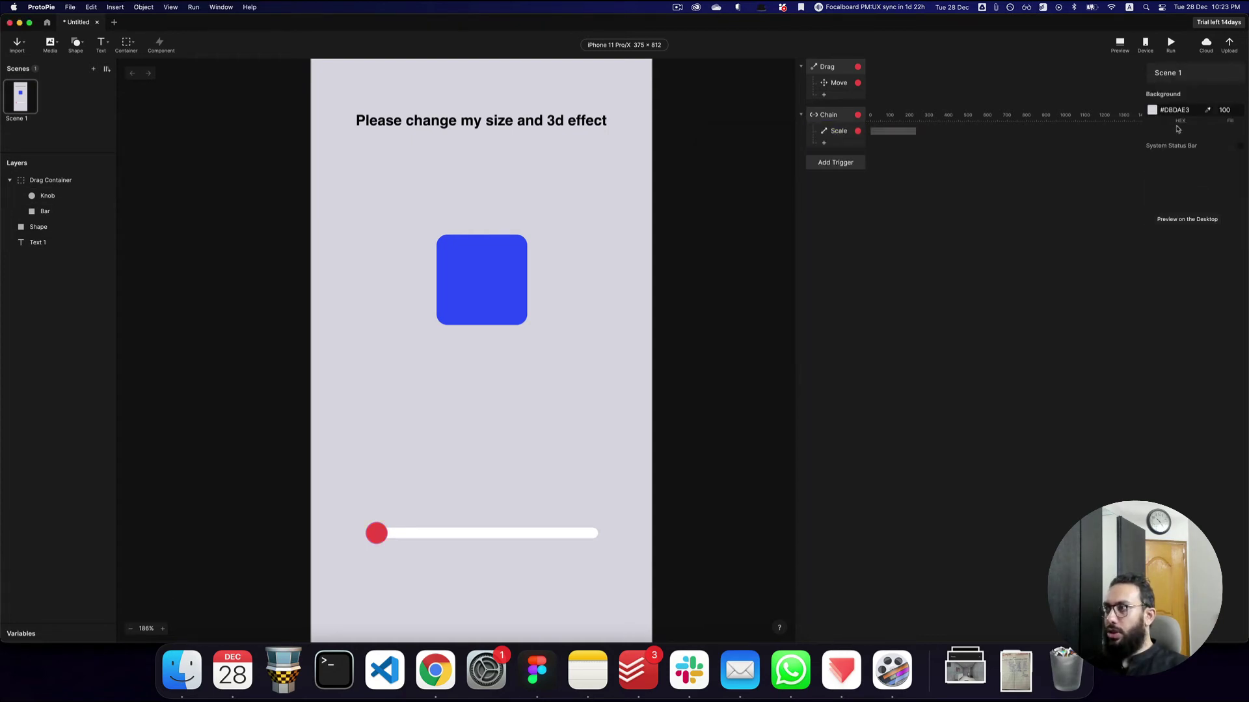
left_click(834, 131)
left_click(1211, 84)
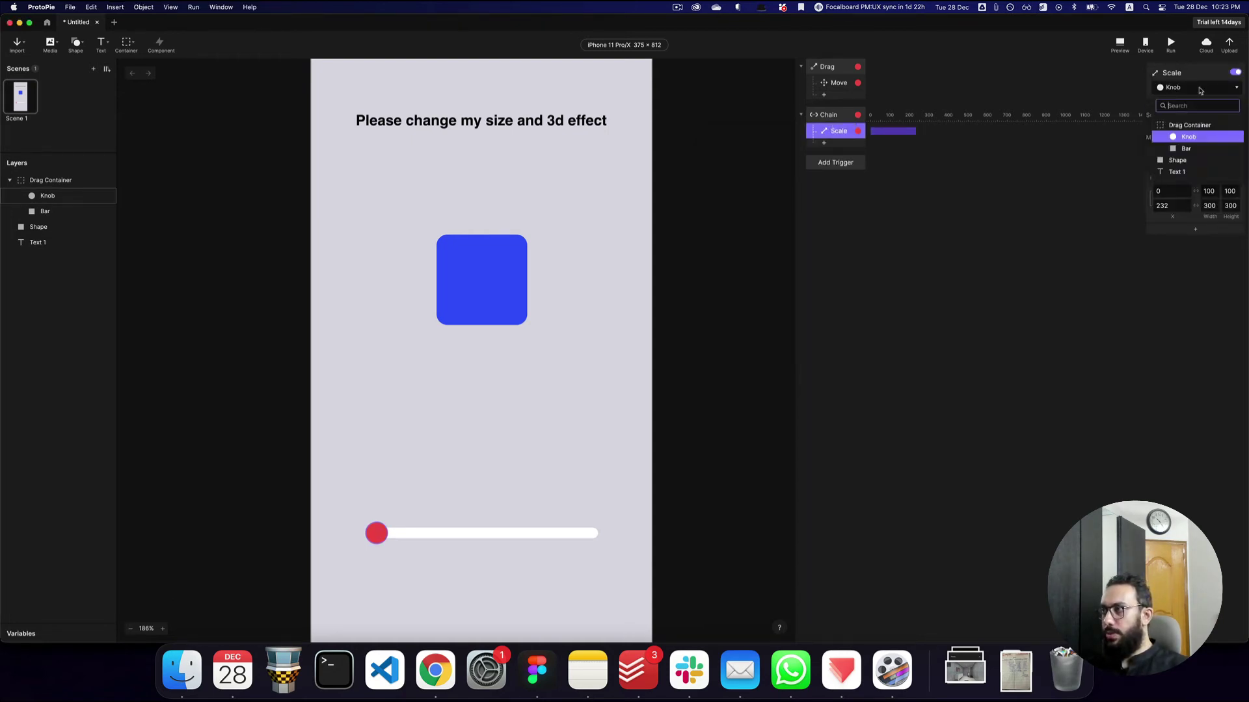
left_click(1195, 149)
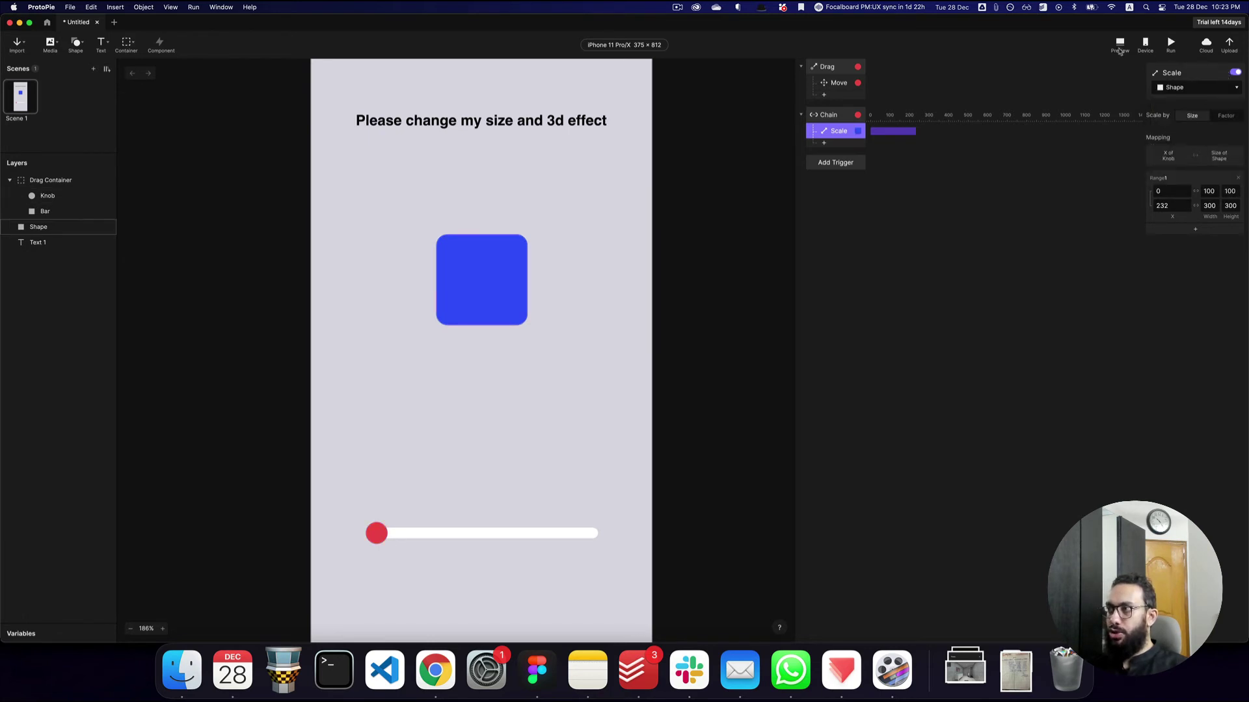
left_click(1120, 45)
mouse_move(774, 450)
left_mouse_down()
mouse_move(896, 450)
mouse_move(755, 451)
mouse_move(942, 449)
mouse_move(728, 459)
mouse_move(908, 458)
mouse_move(754, 462)
left_mouse_up()
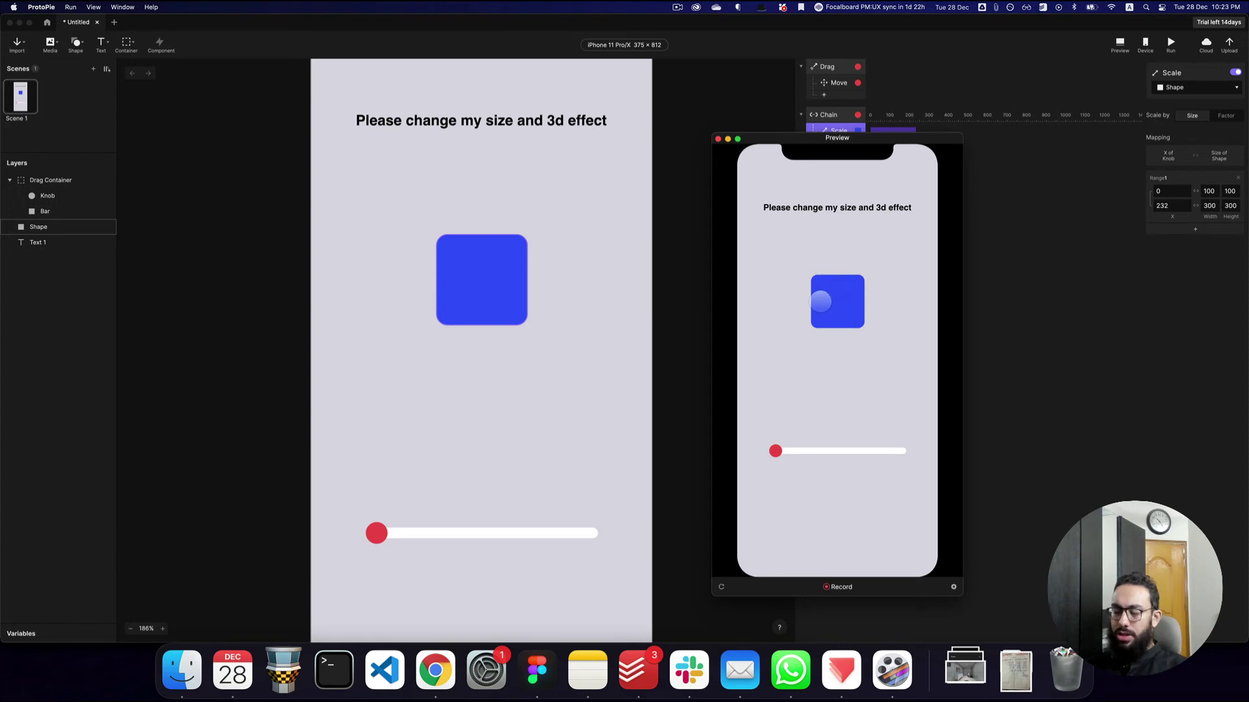
Select the blue square, preview again and slide the knob to the bar's end
left_click(988, 277)
left_click(508, 244)
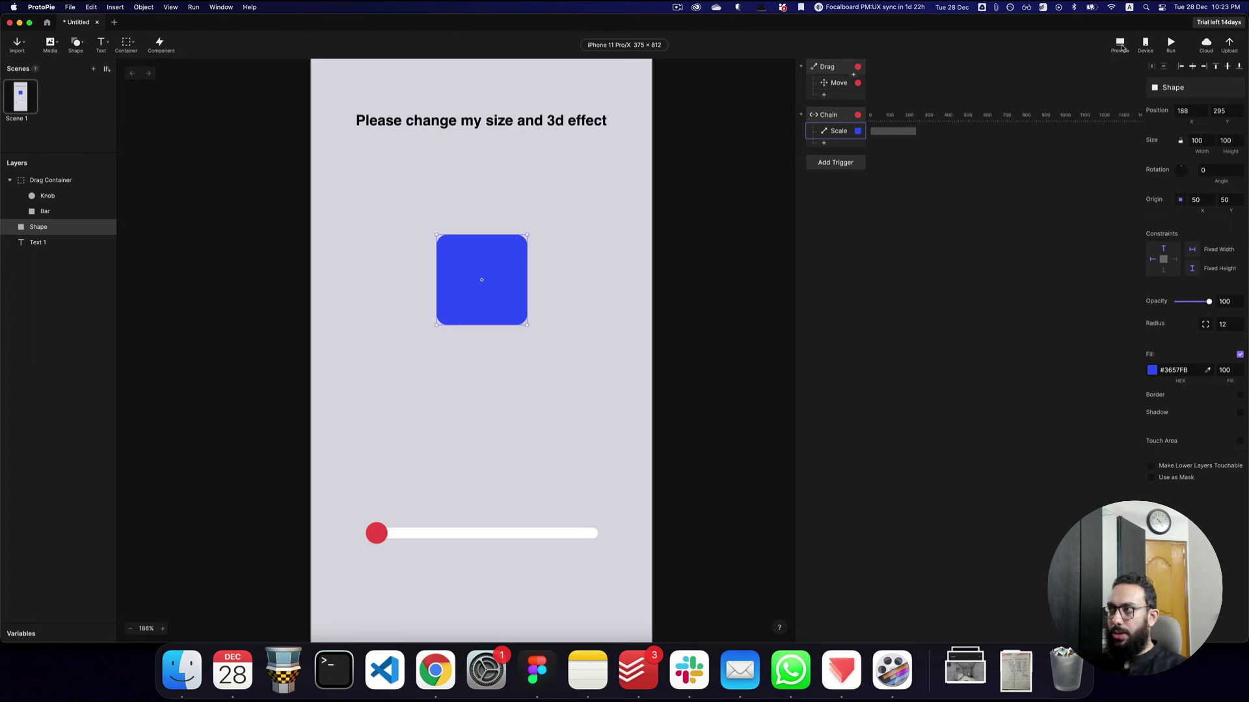
left_click(1120, 44)
mouse_move(772, 450)
left_mouse_down()
mouse_move(925, 448)
mouse_move(761, 451)
mouse_move(911, 449)
mouse_move(771, 455)
left_mouse_up()
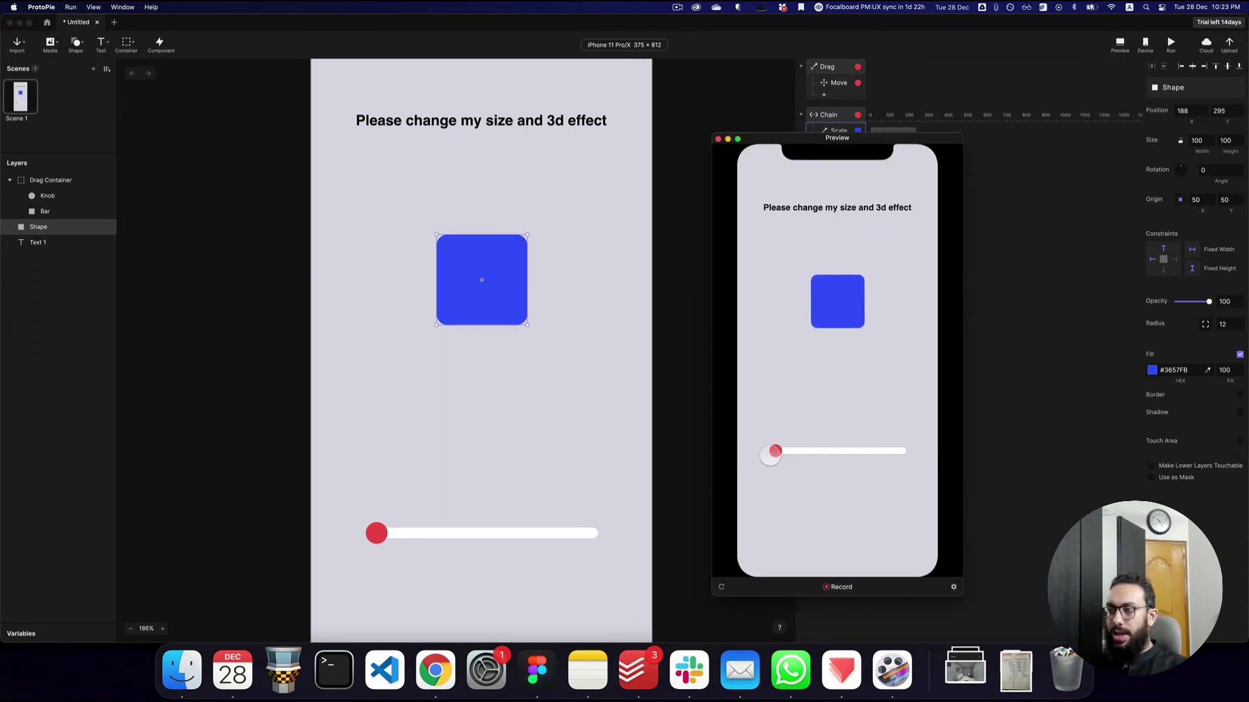
Set the Scale response range to 50×50 at the start and 200×200 at the end
left_click(970, 373)
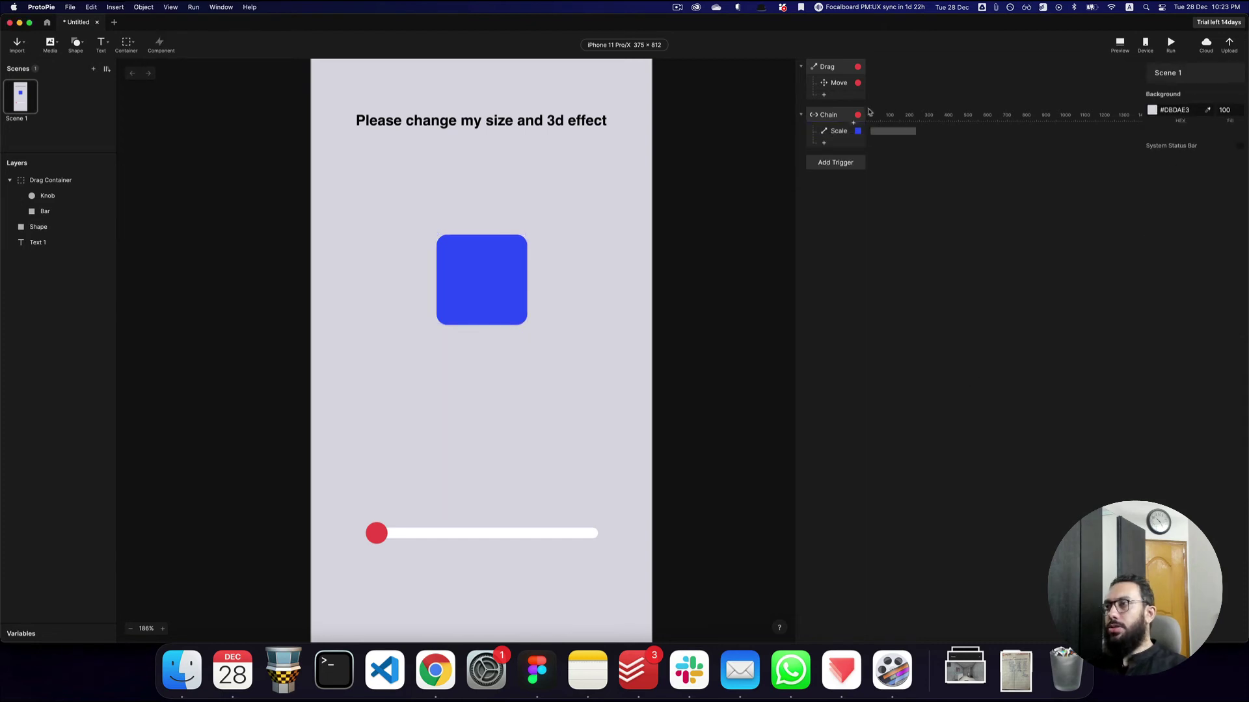
left_click(833, 135)
double_click(1208, 206)
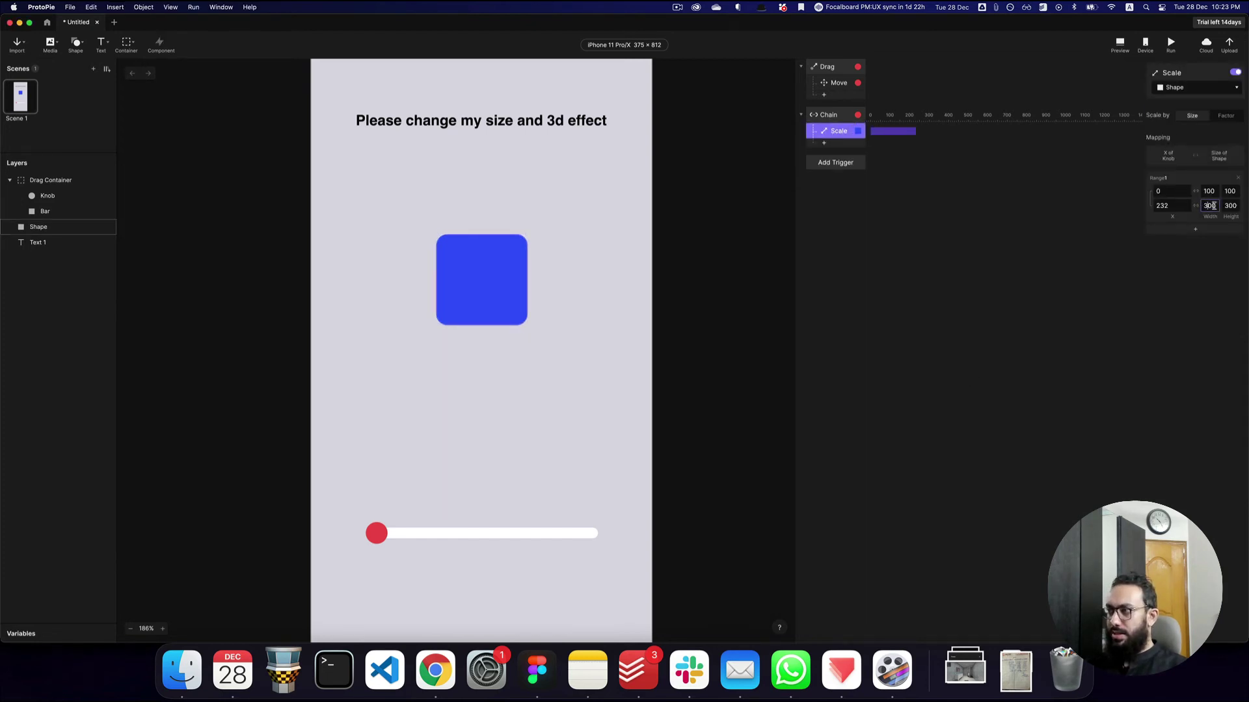
type("200")
key("Tab")
type("200")
key("Return")
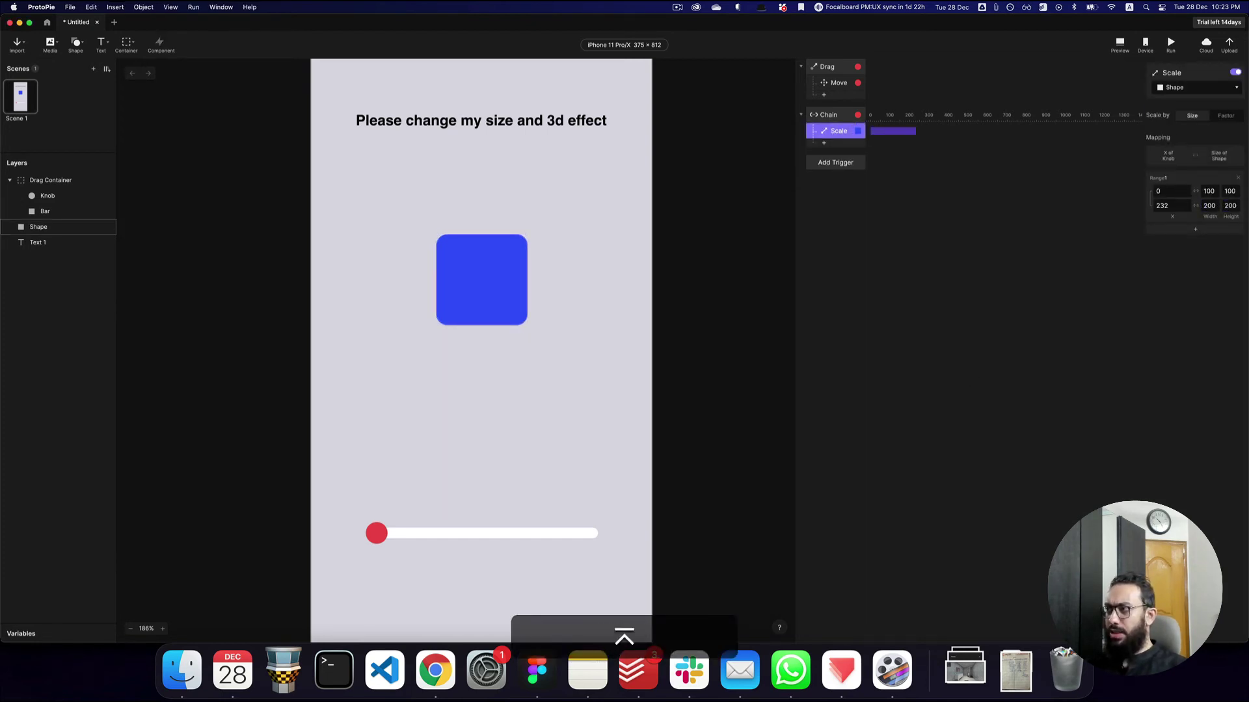
double_click(1208, 191)
type("50")
key("Tab")
type("50")
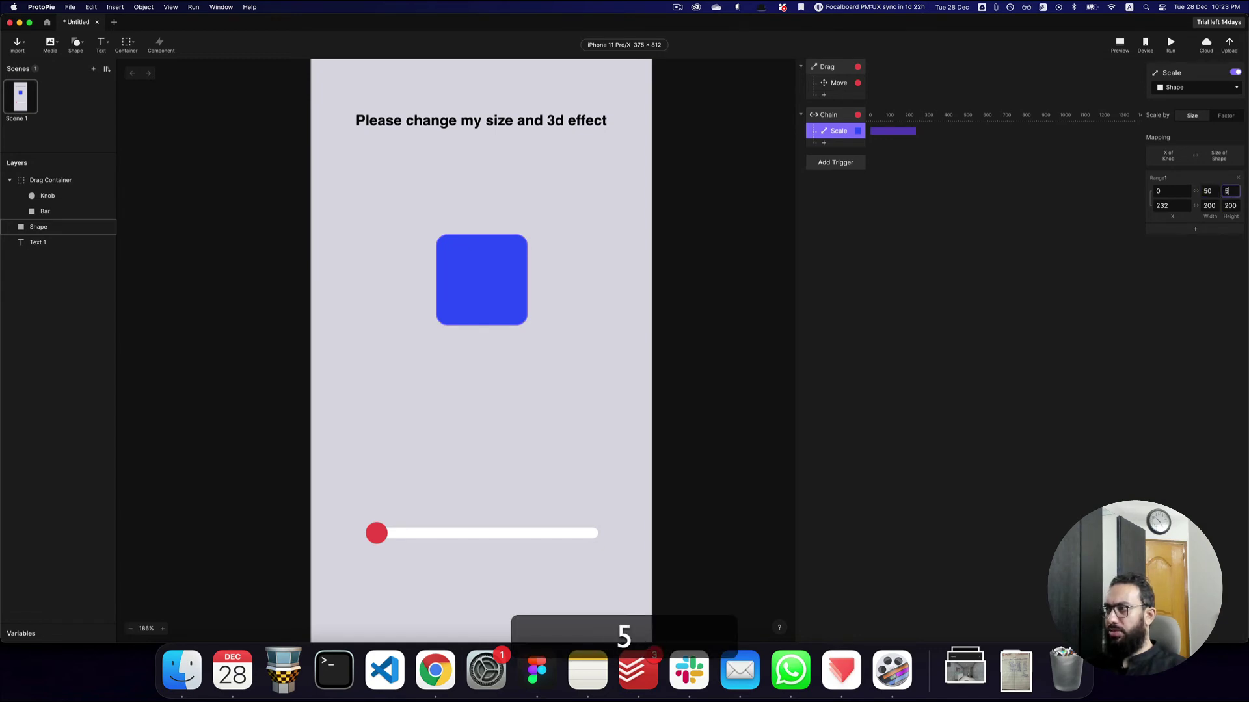
key("Return")
Resize the blue square itself to 50×50
left_click(483, 281)
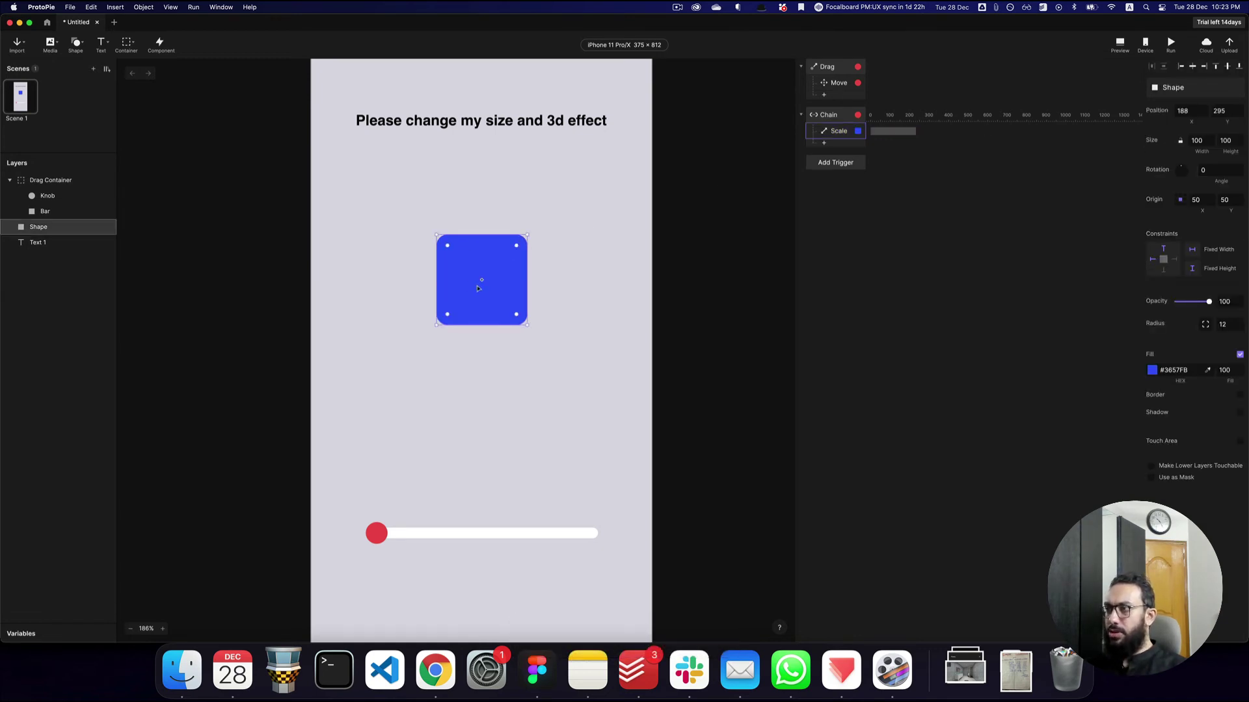
left_click(1204, 140)
type("0")
key("cmd+a")
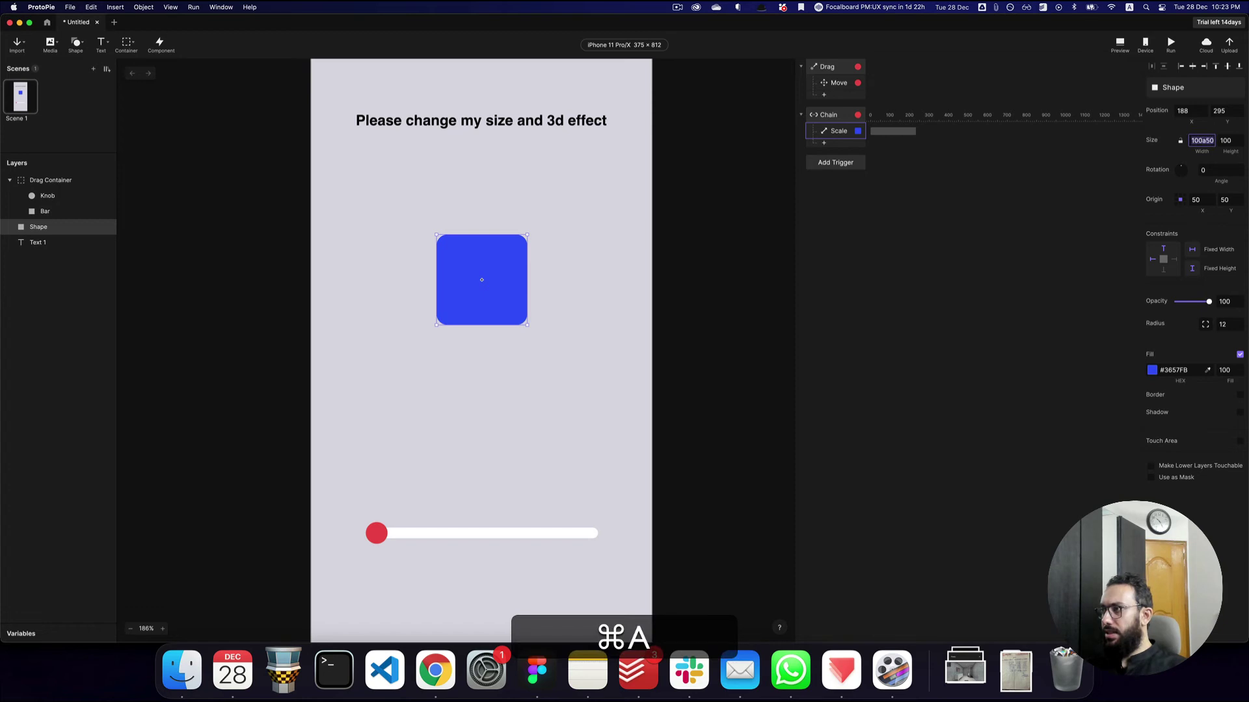
type("50")
key("Tab")
type("50")
key("Return")
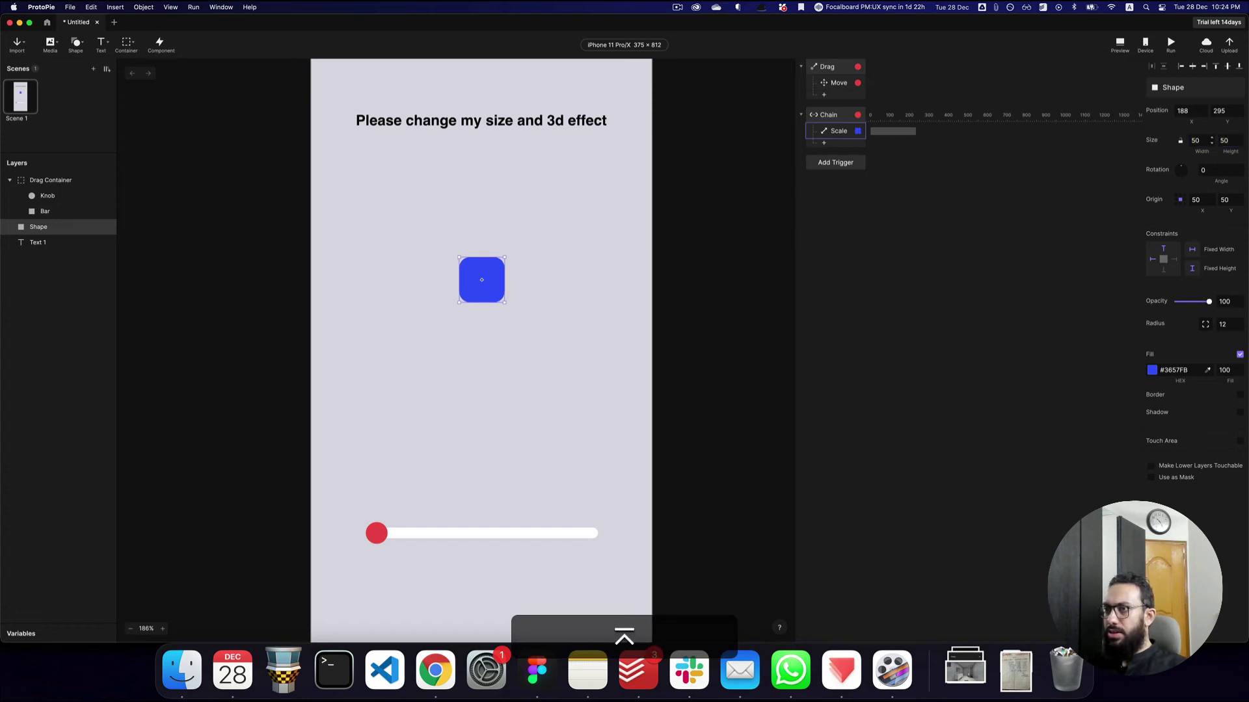
Test the smaller square in Preview, then change the Scale end width to 150
left_click(1116, 44)
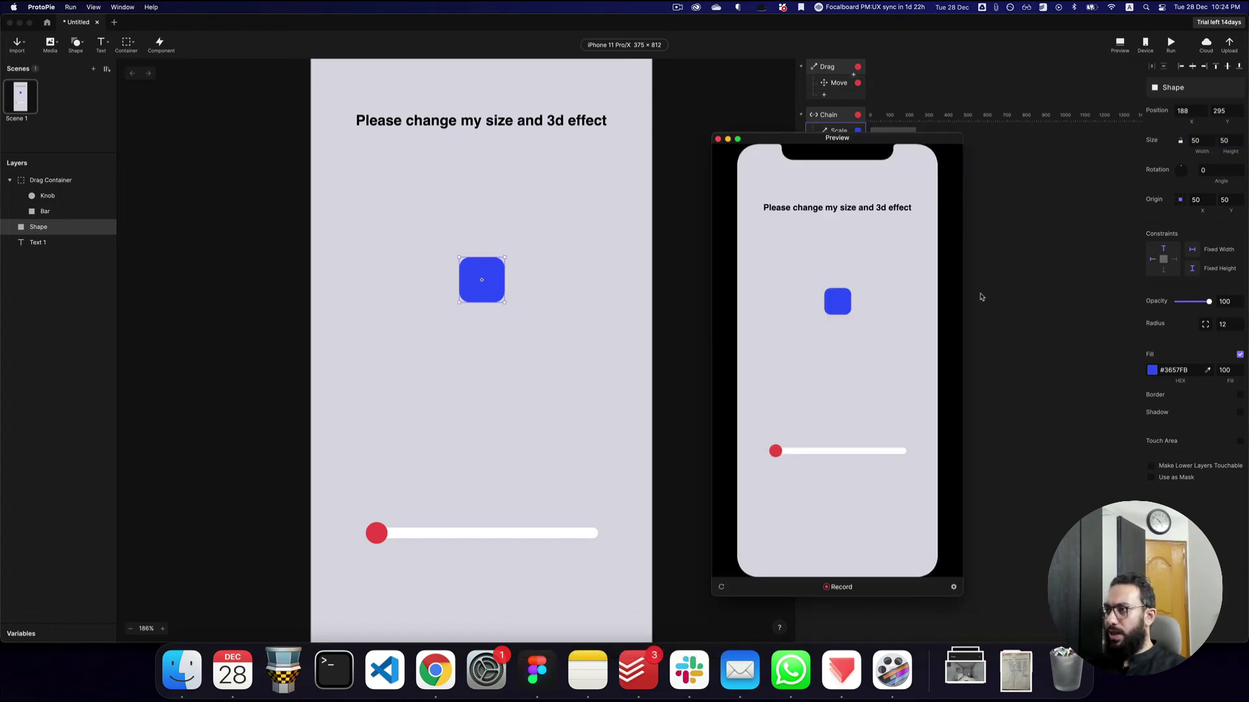
mouse_move(772, 450)
left_mouse_down()
mouse_move(936, 453)
mouse_move(753, 458)
mouse_move(949, 454)
mouse_move(758, 458)
left_mouse_up()
left_click(1066, 376)
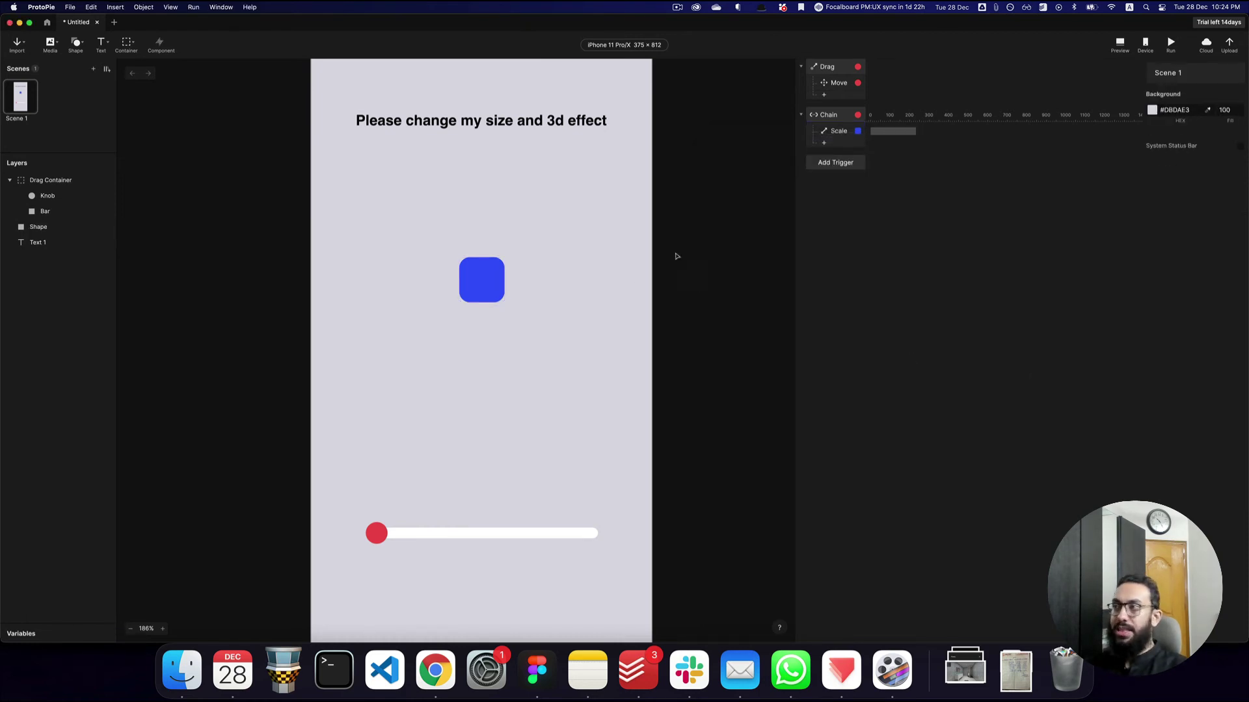
left_click(844, 136)
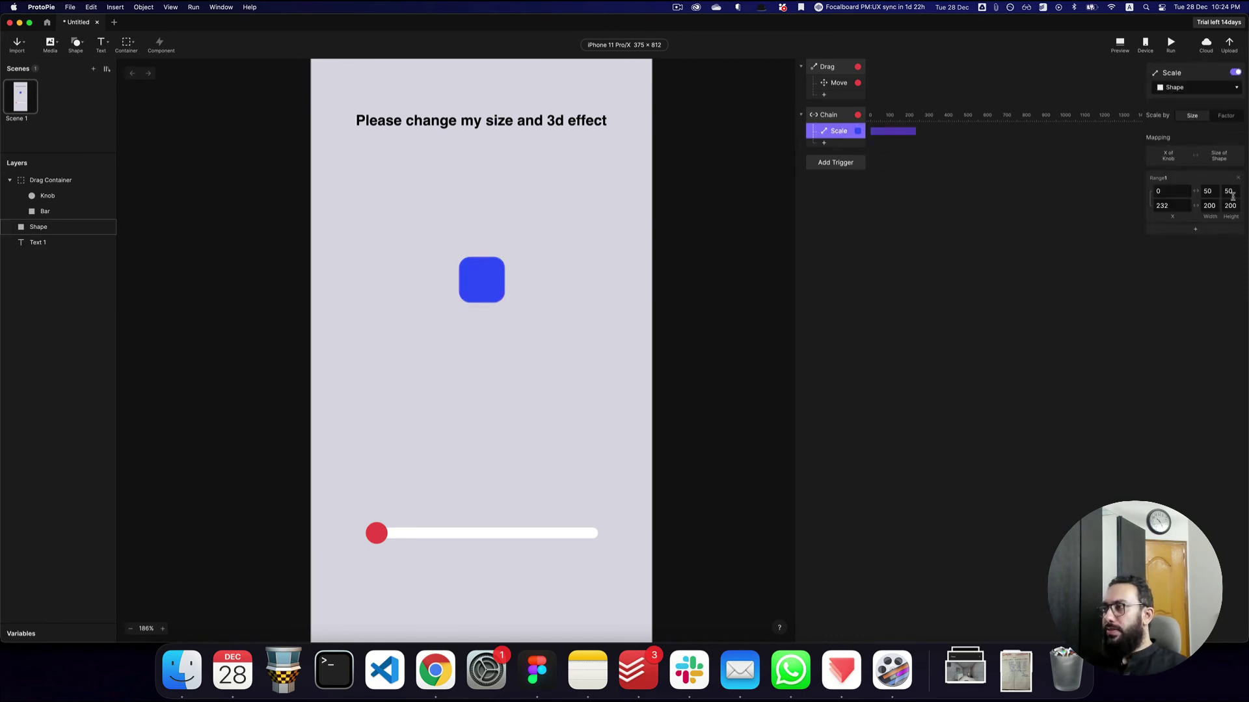
left_click(1213, 205)
key("cmd+a")
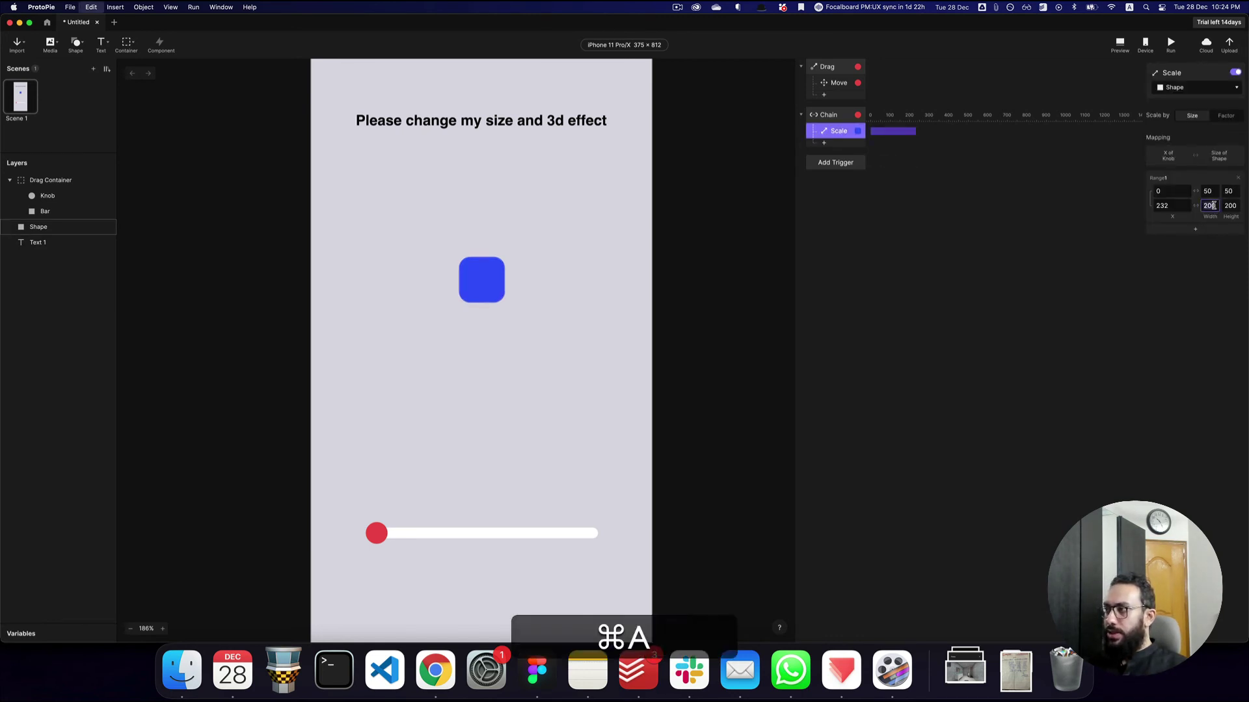
type("150")
key("Tab")
Finish the Scale end height at 150 and add a 3D Rotate response to the Chain
type("150")
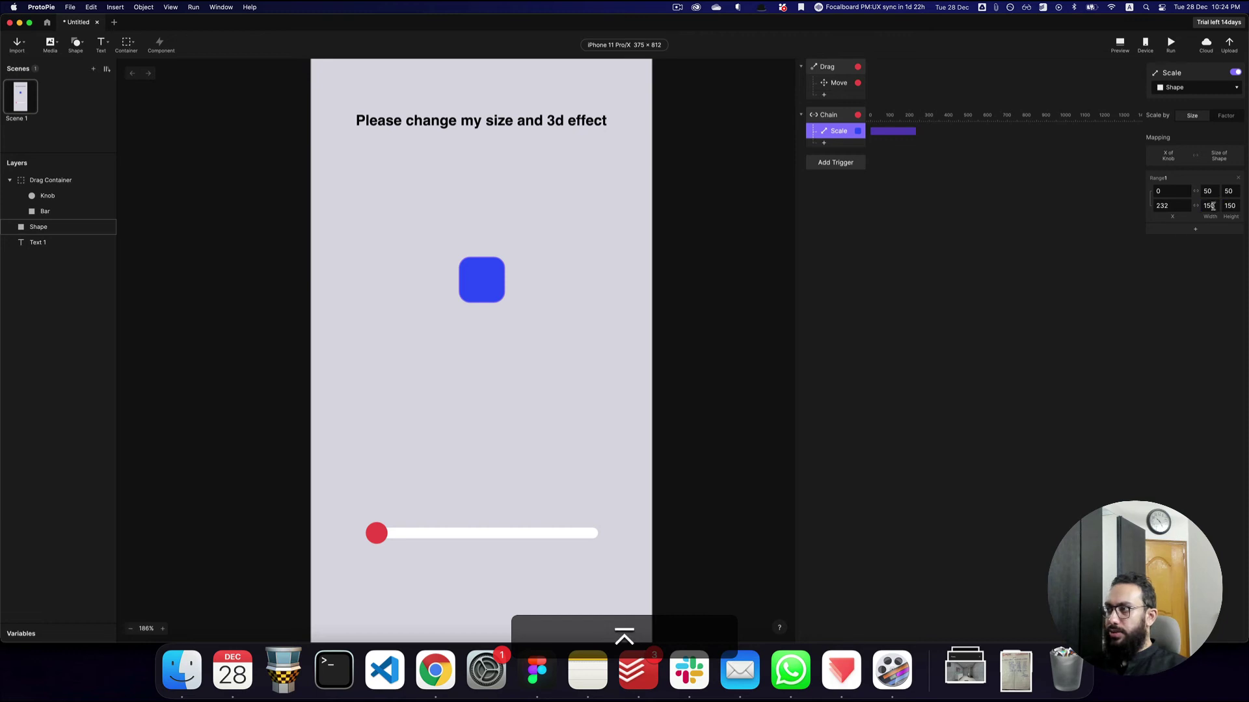
left_click(824, 143)
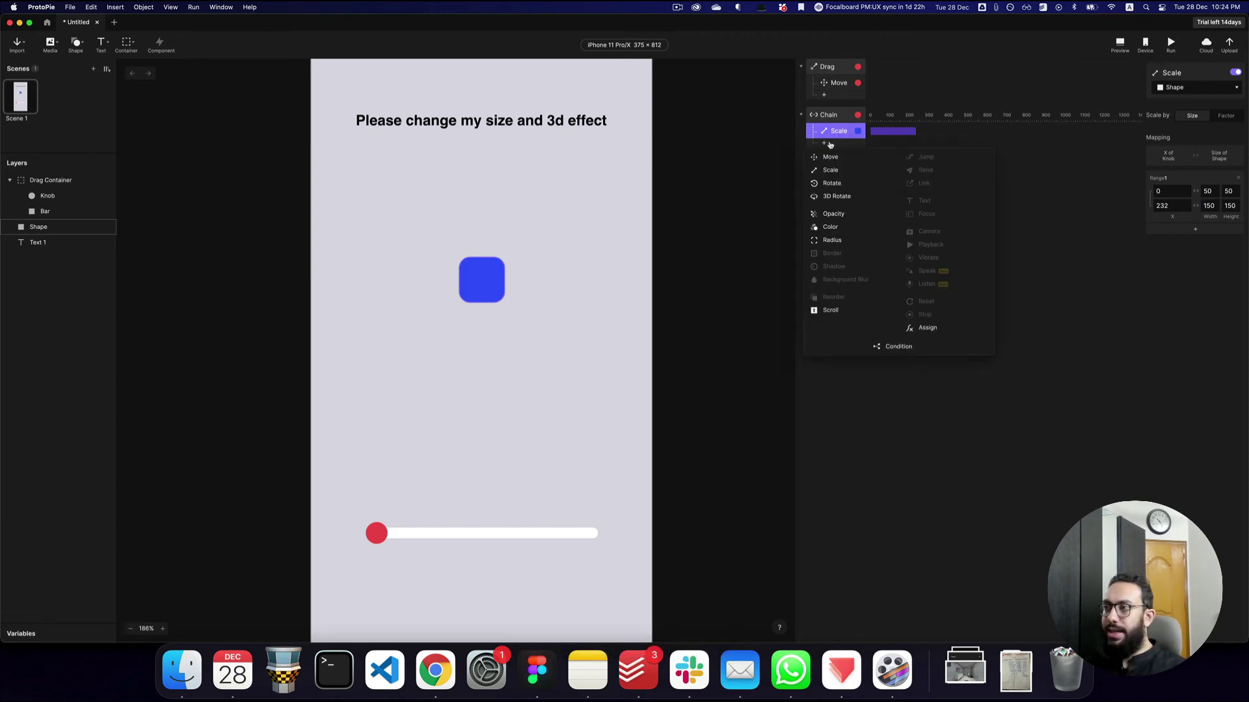
left_click(836, 196)
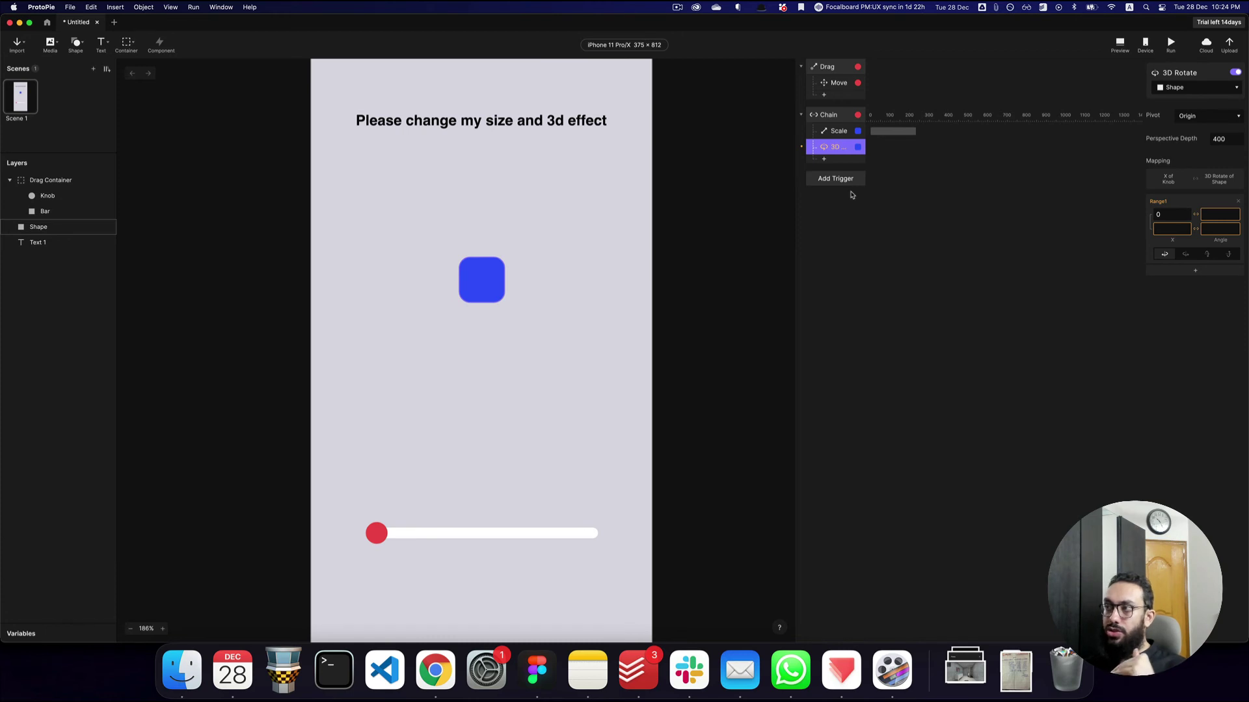
Map the knob's X from 0 to 232 onto a 3D rotation from 0° to 360°
left_click(1171, 228)
type("232")
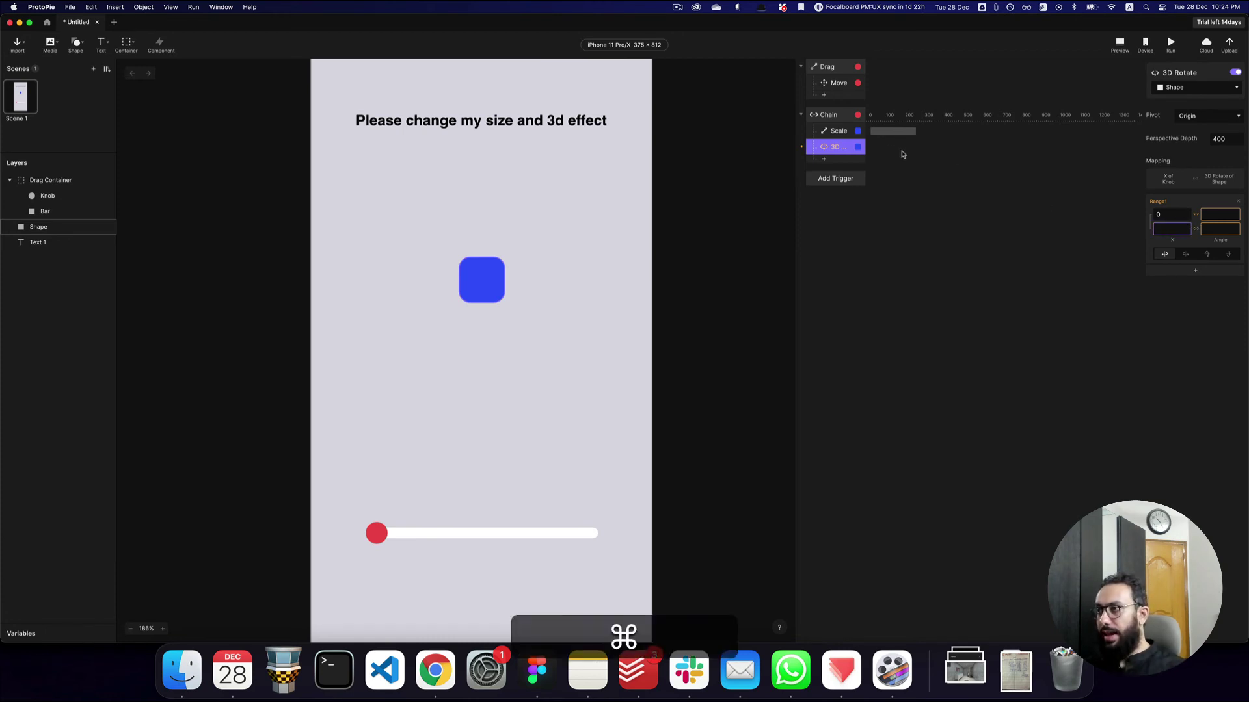
key("Tab")
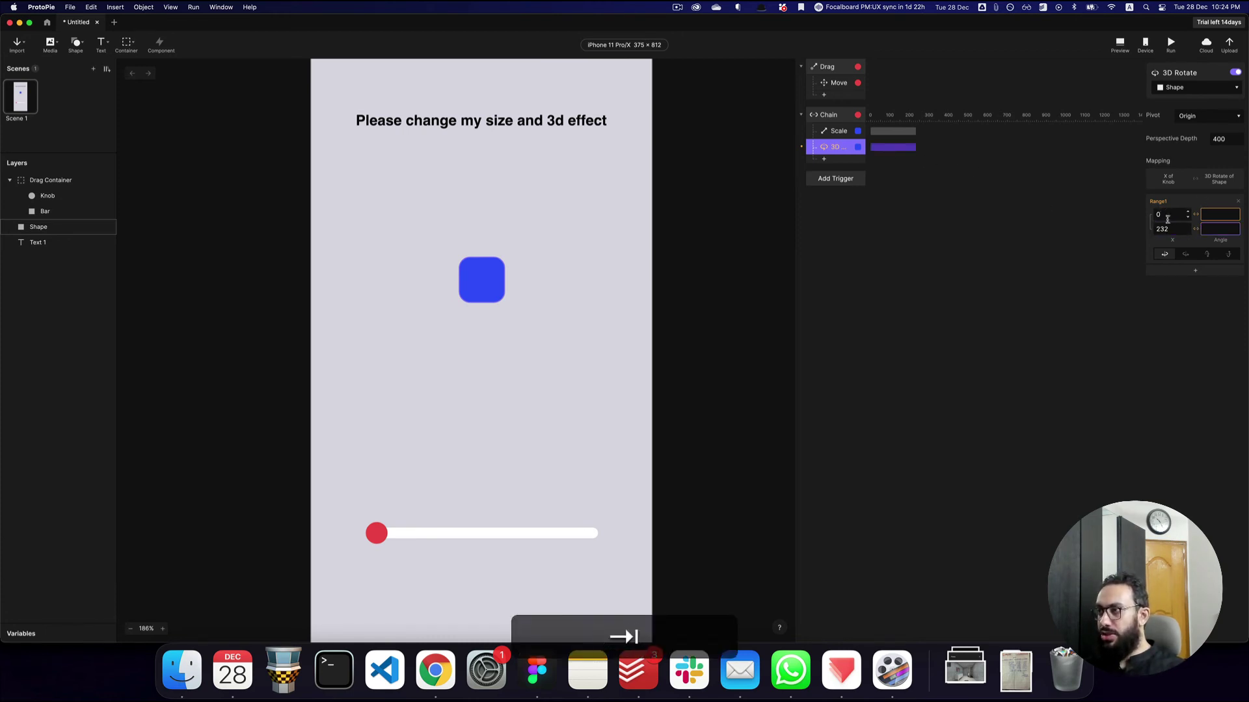
key("Tab")
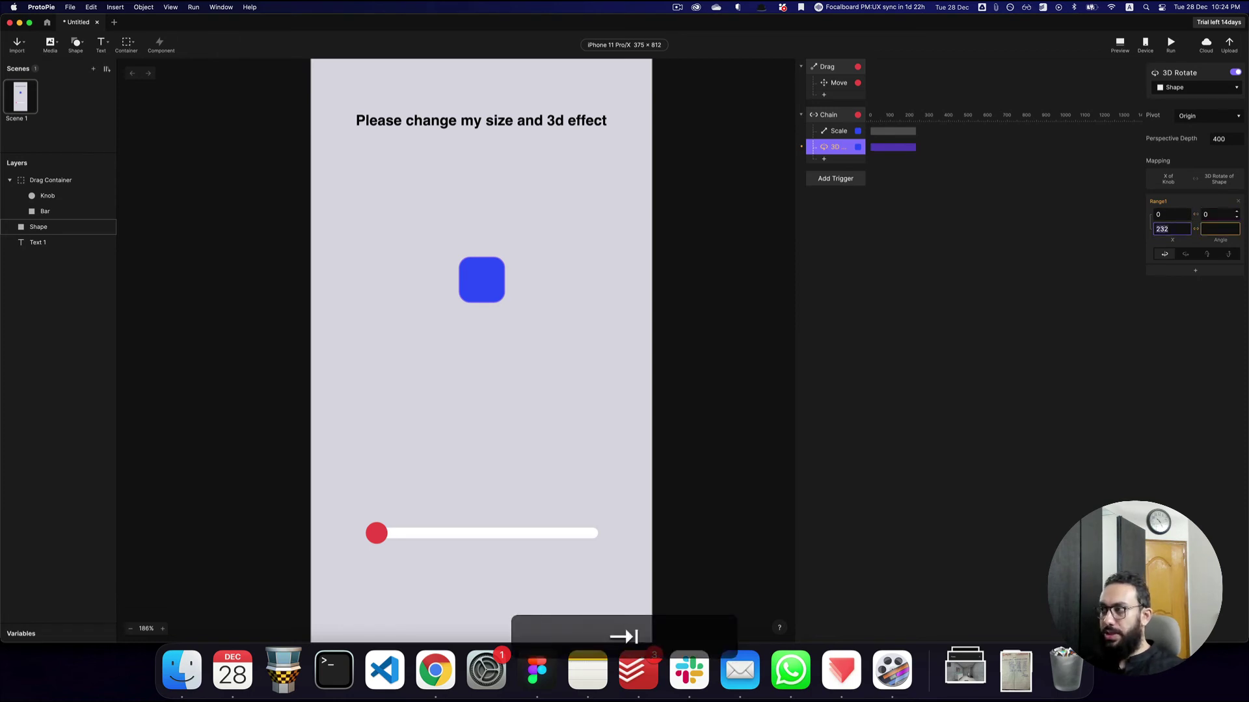
left_click(1207, 229)
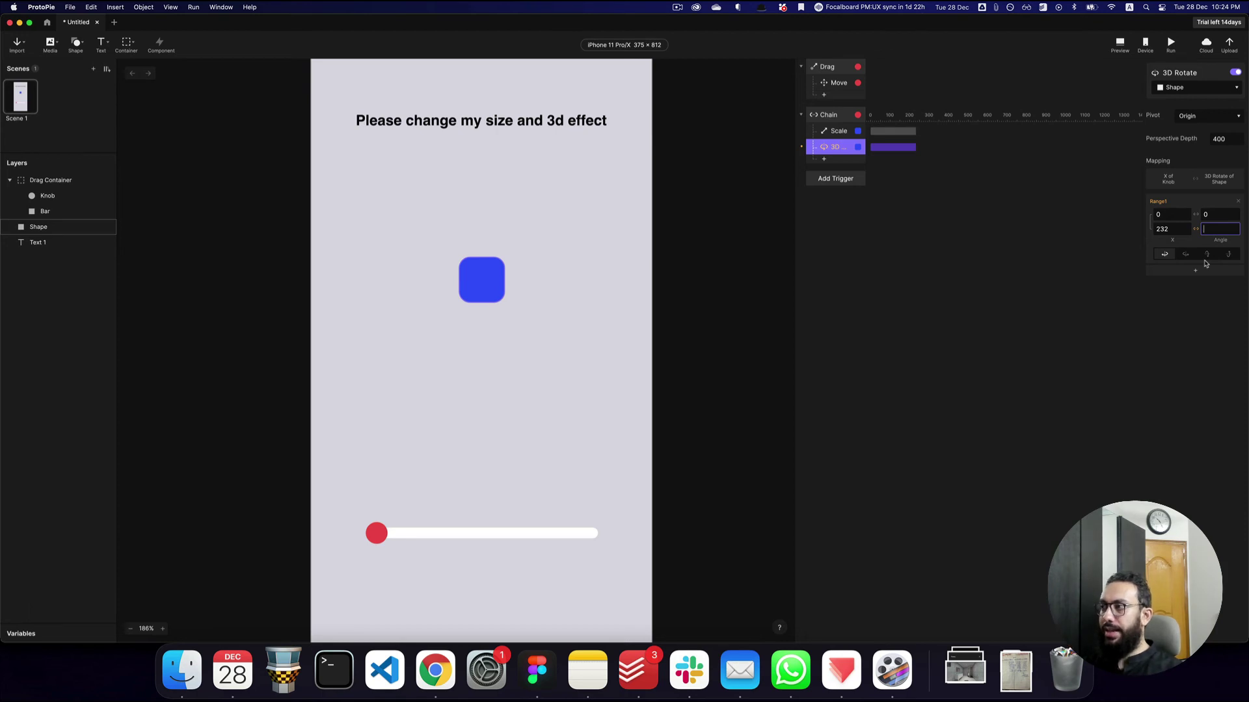
type("360")
key("Return")
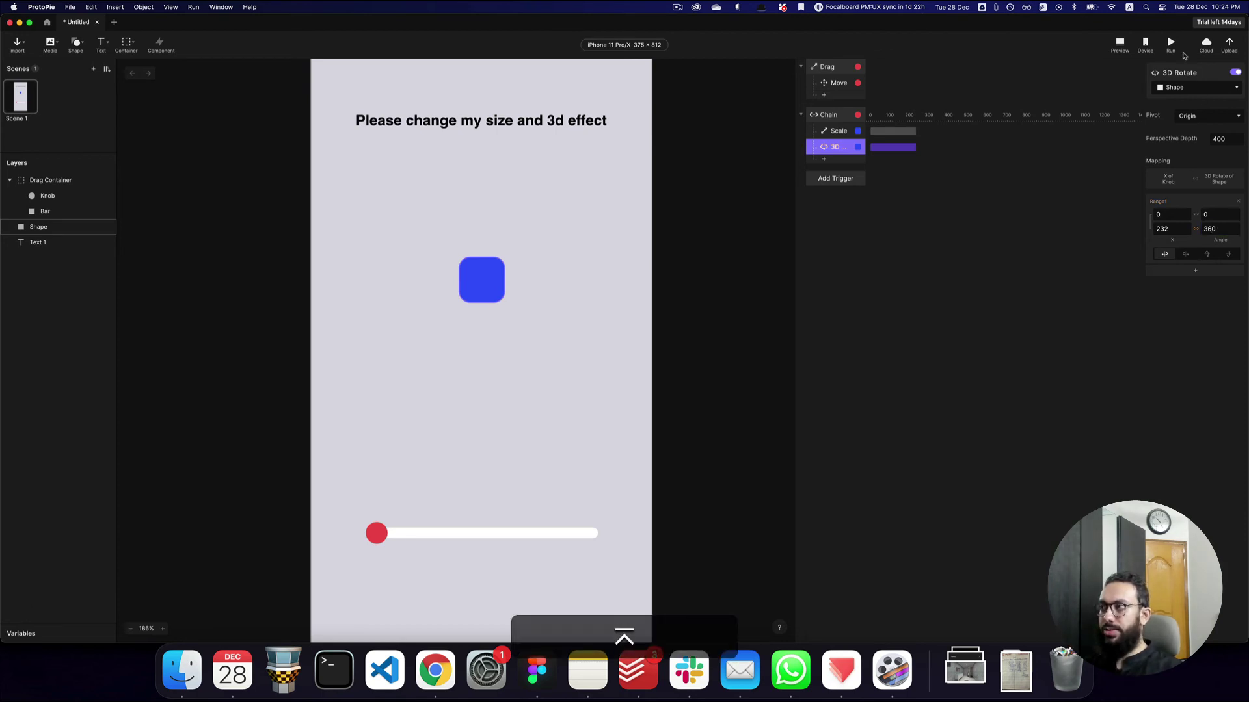
left_click(1120, 45)
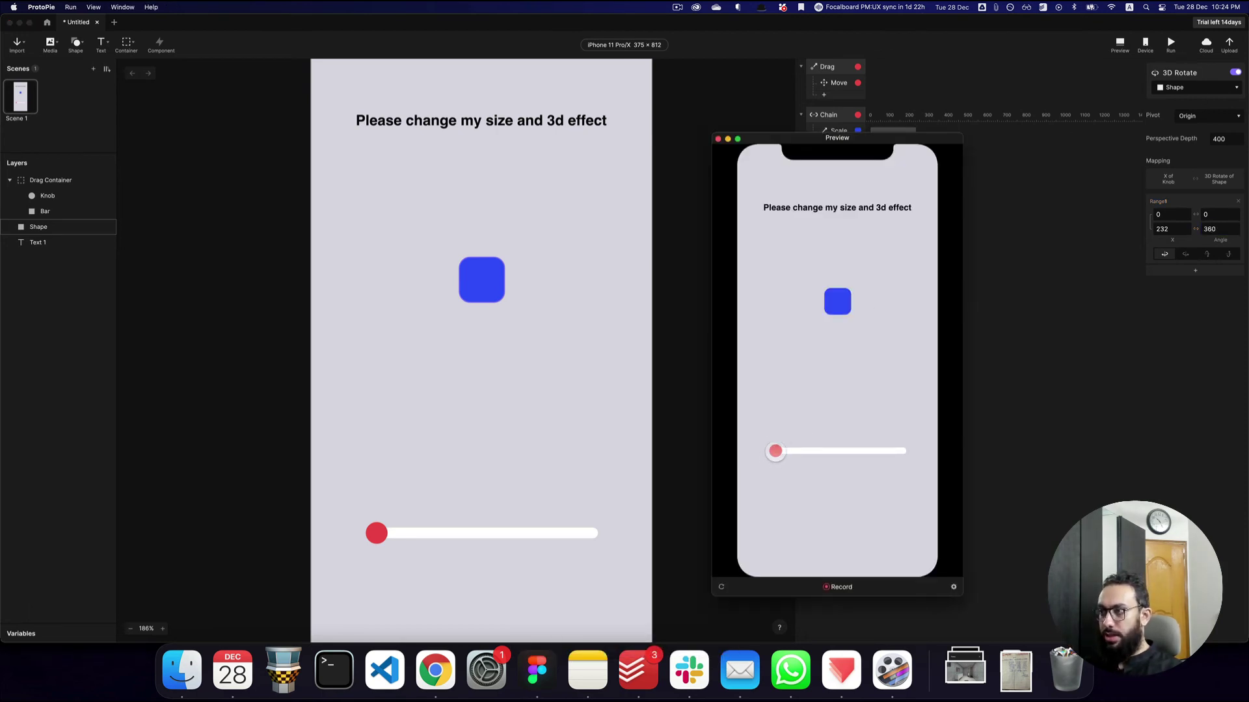
Drag the knob to the track's right end so the blue square grows and spins
left_click_drag(775, 451, 903, 454)
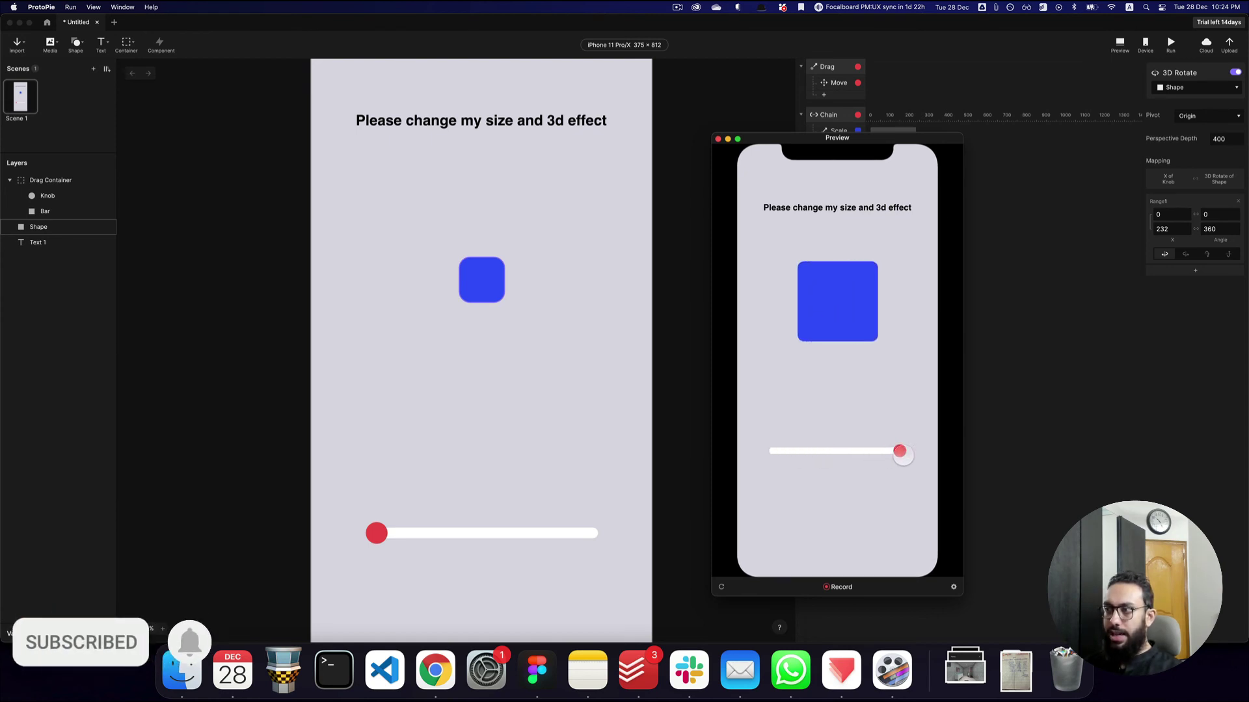